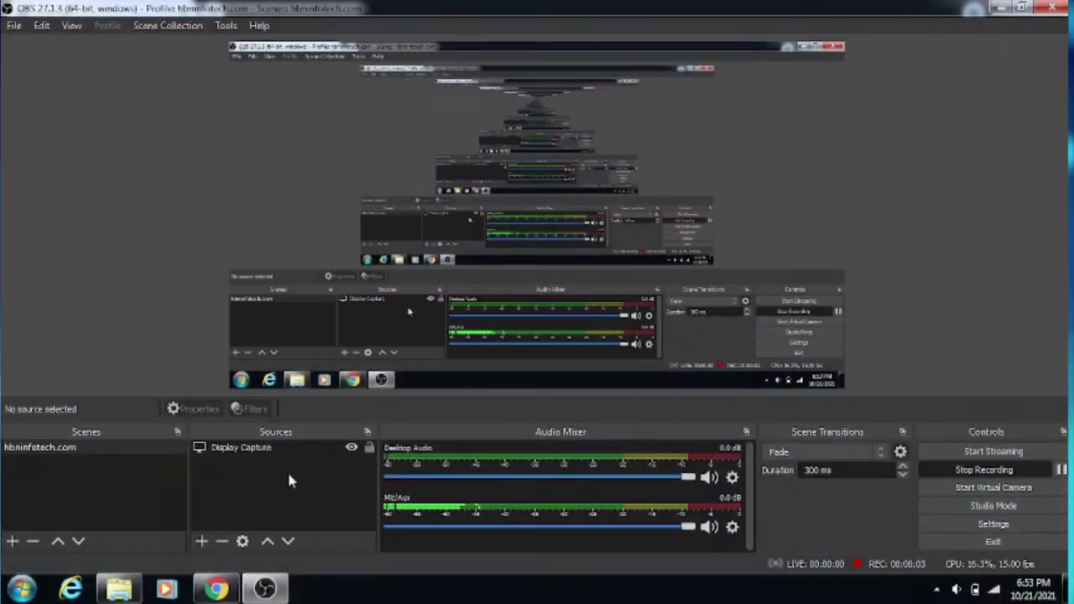
Step: Add an Audio Input Capture source using the Microphone (High Definition Audio Device)
click(202, 542)
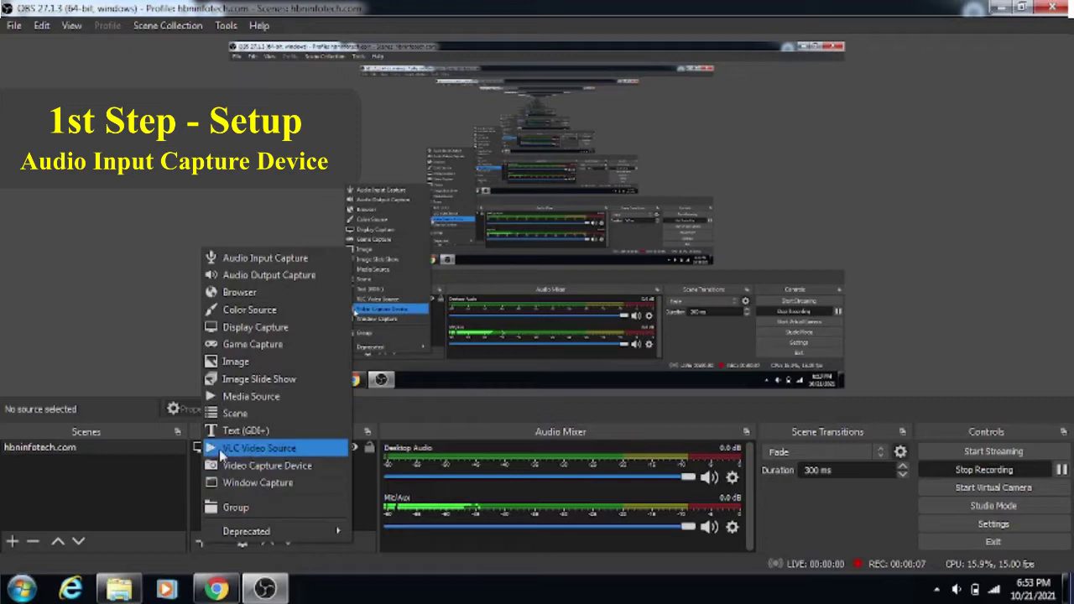
click(265, 260)
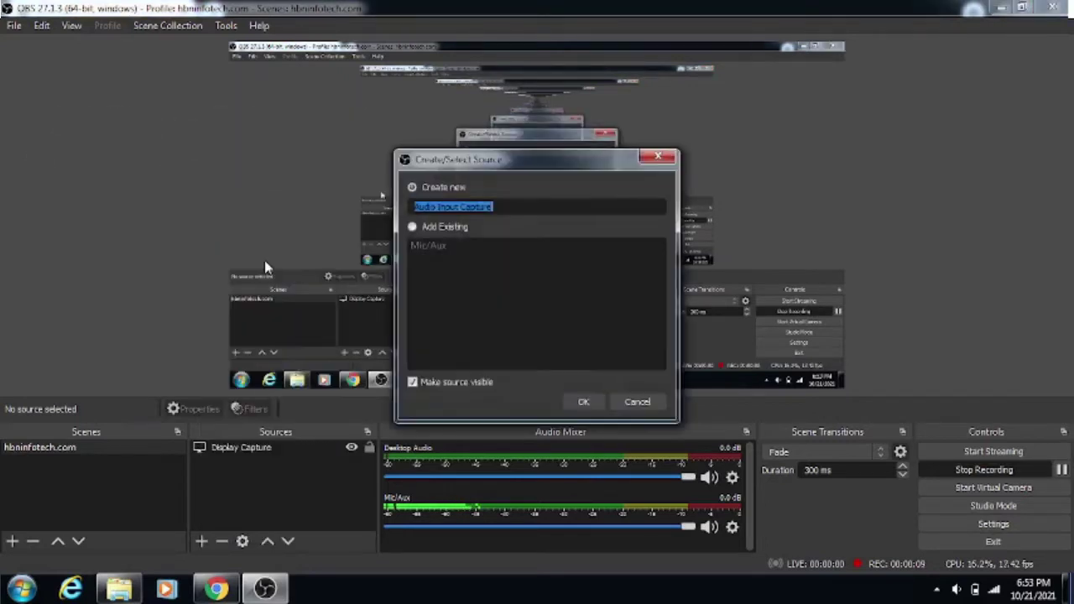
click(585, 403)
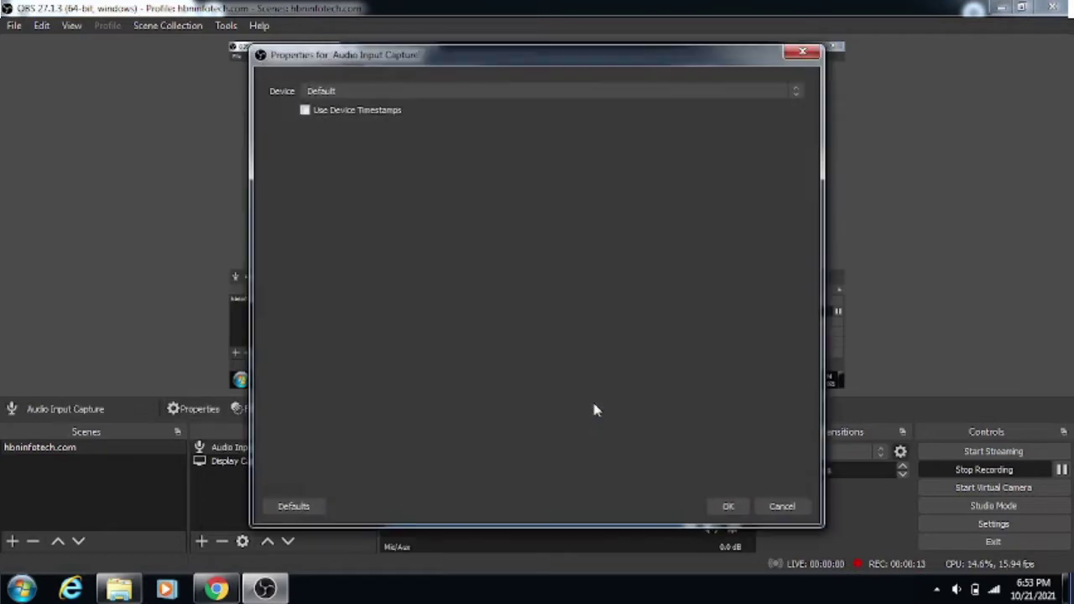
click(603, 96)
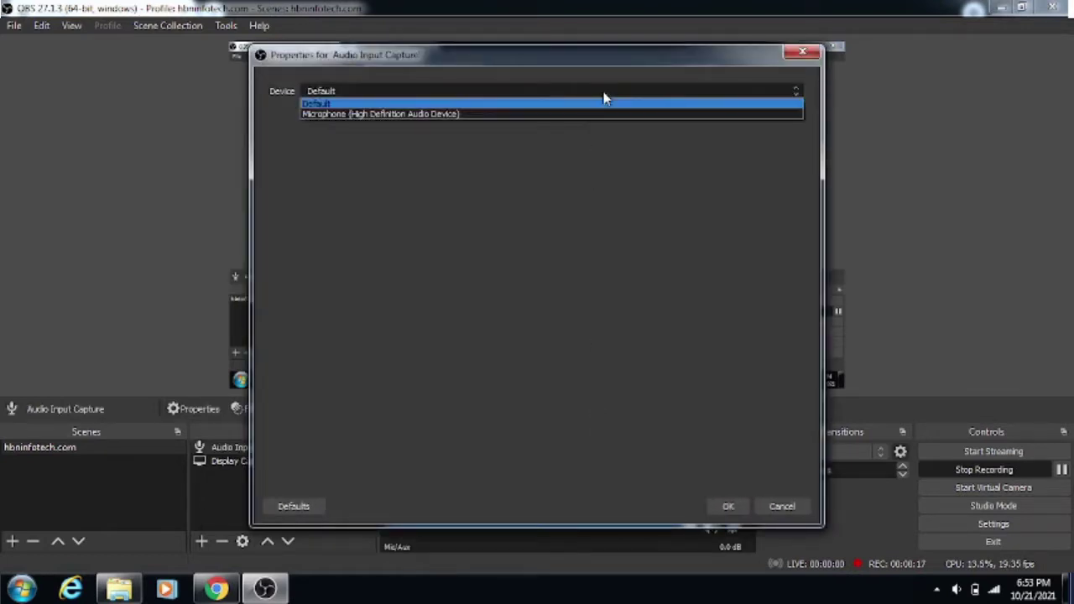
click(589, 114)
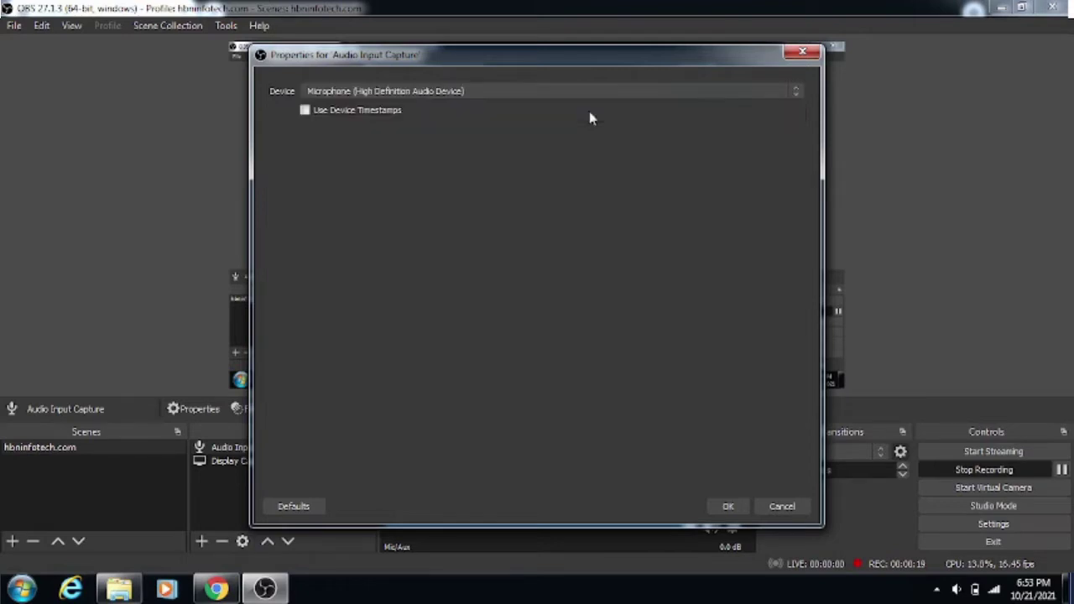
Step: Confirm the microphone source and open its Filters window, positioned fully on screen
click(743, 508)
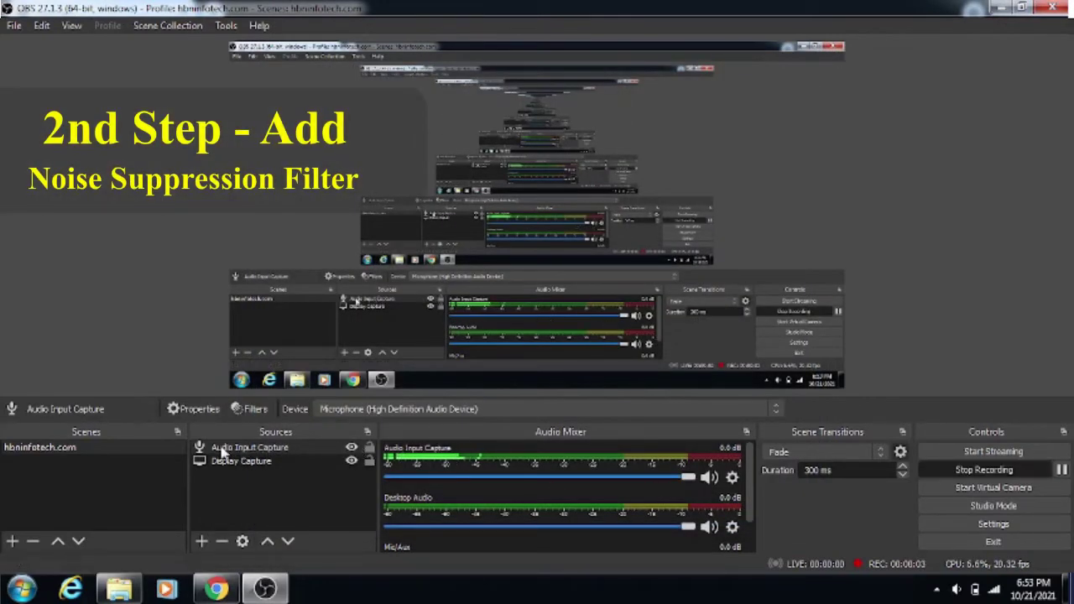
right_click(296, 446)
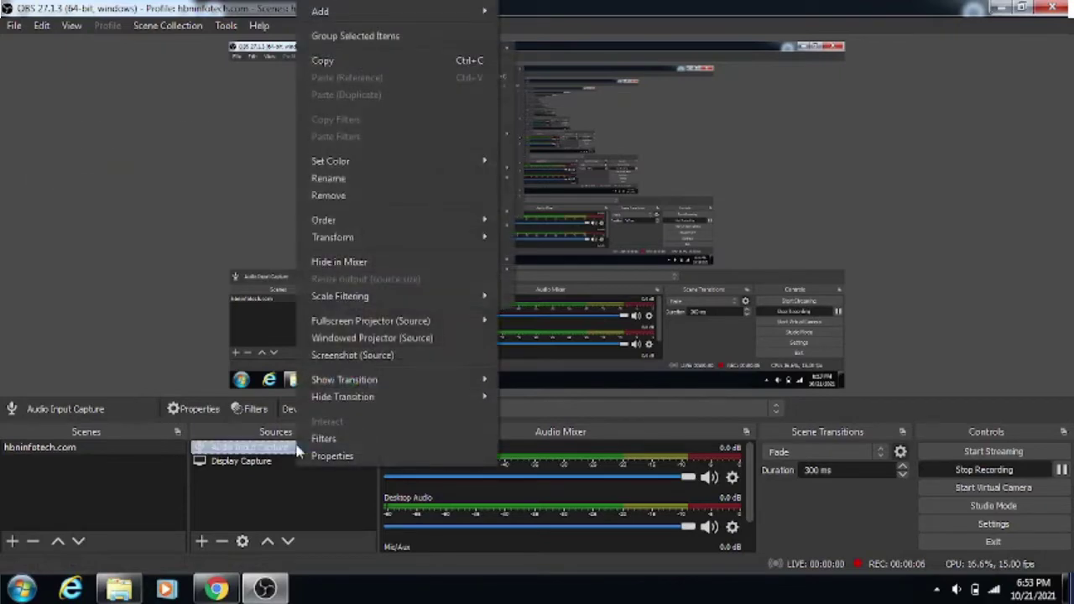
click(346, 441)
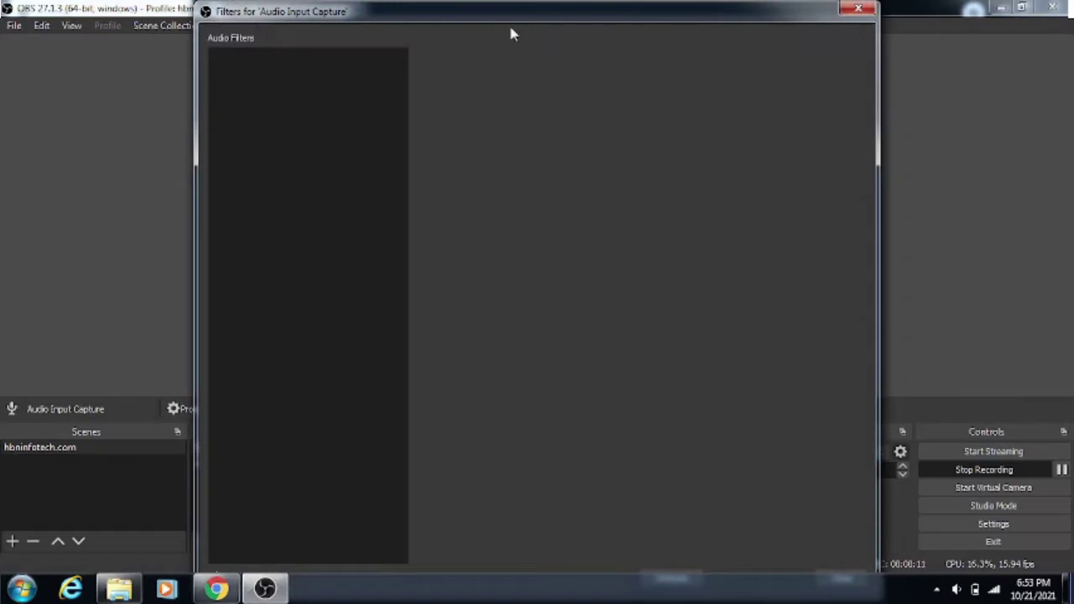
drag(512, 5, 495, 105)
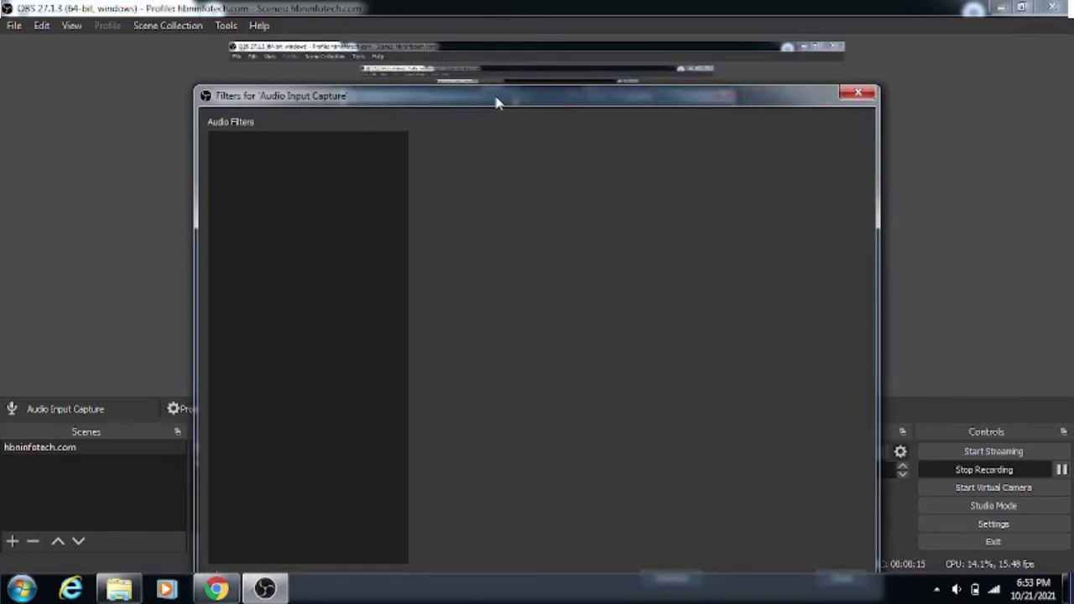
drag(495, 102, 500, 63)
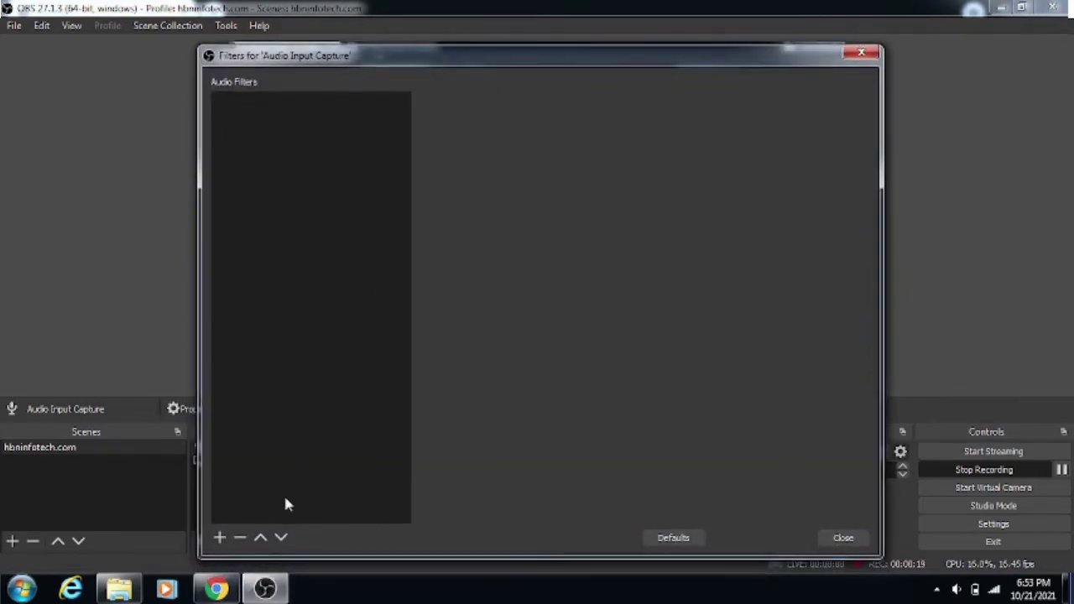
Step: Add a Noise Suppression filter using the RNNoise method
click(219, 537)
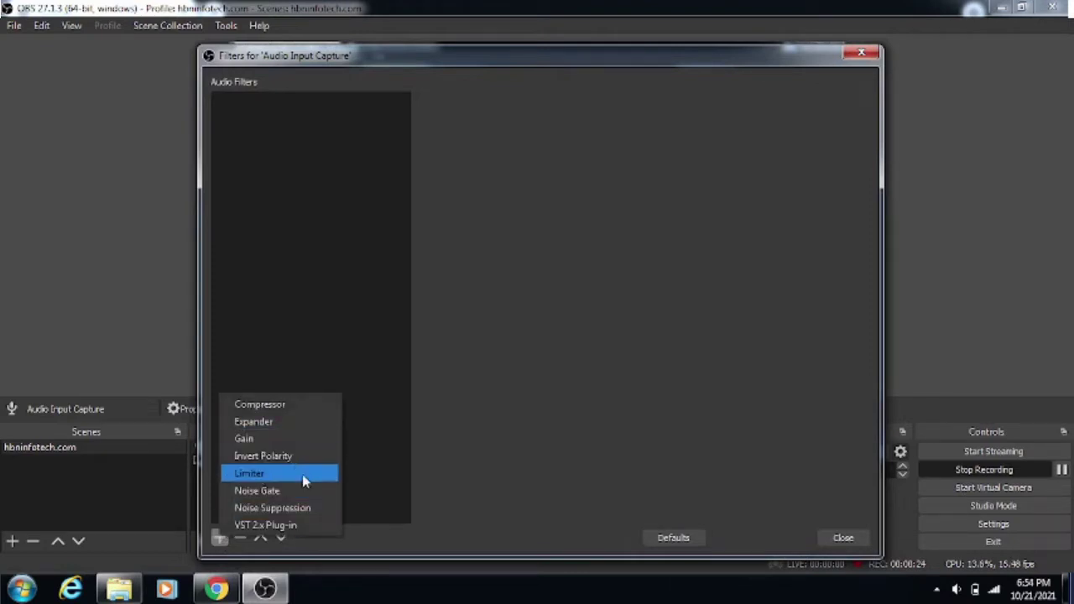
click(330, 510)
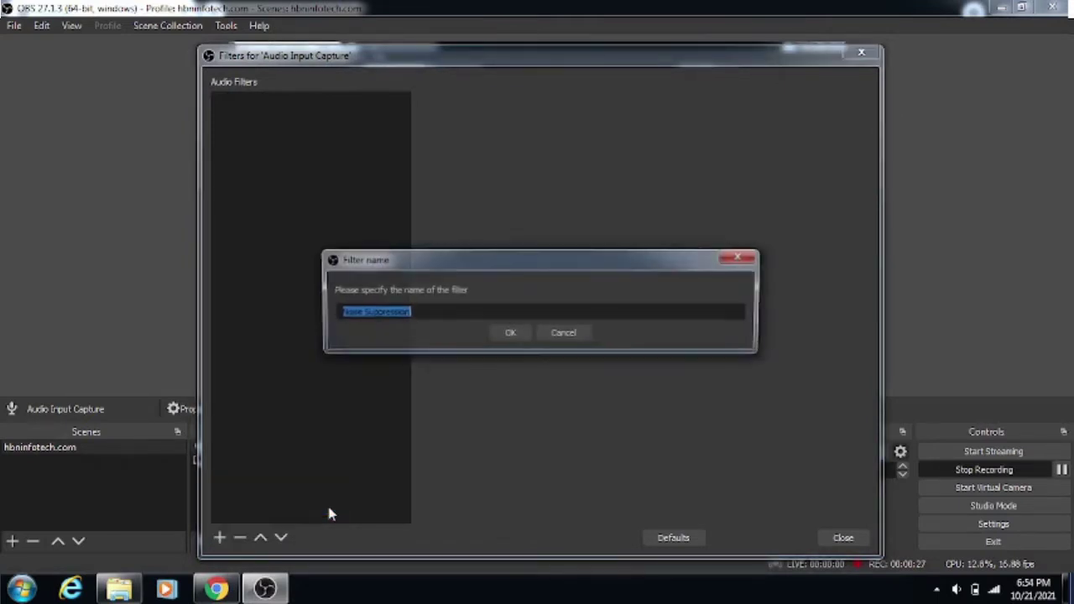
click(521, 334)
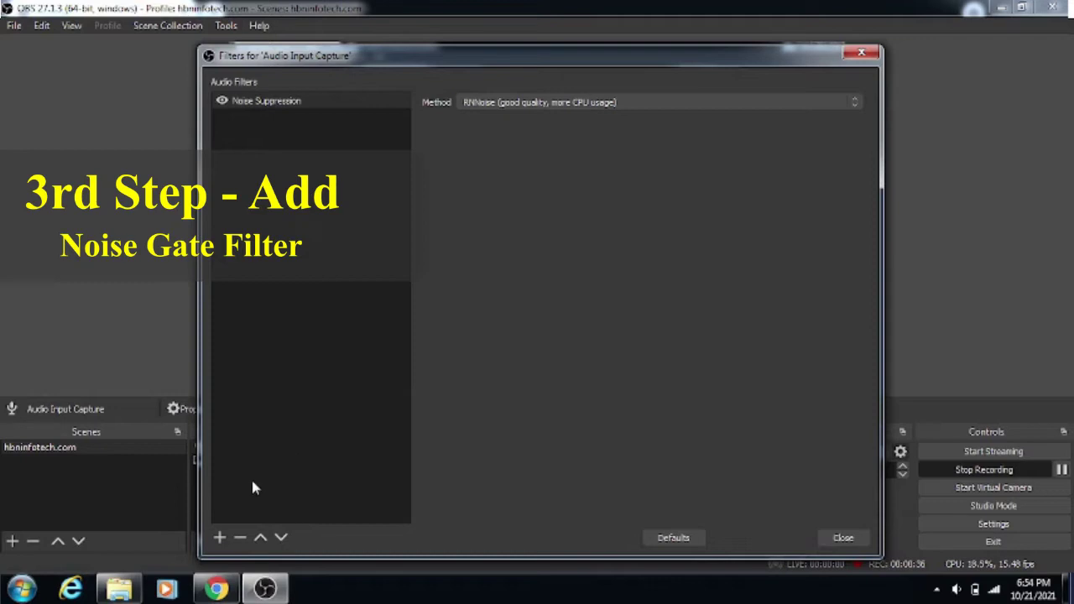
Step: Add a Noise Gate filter with default thresholds beneath Noise Suppression
click(219, 542)
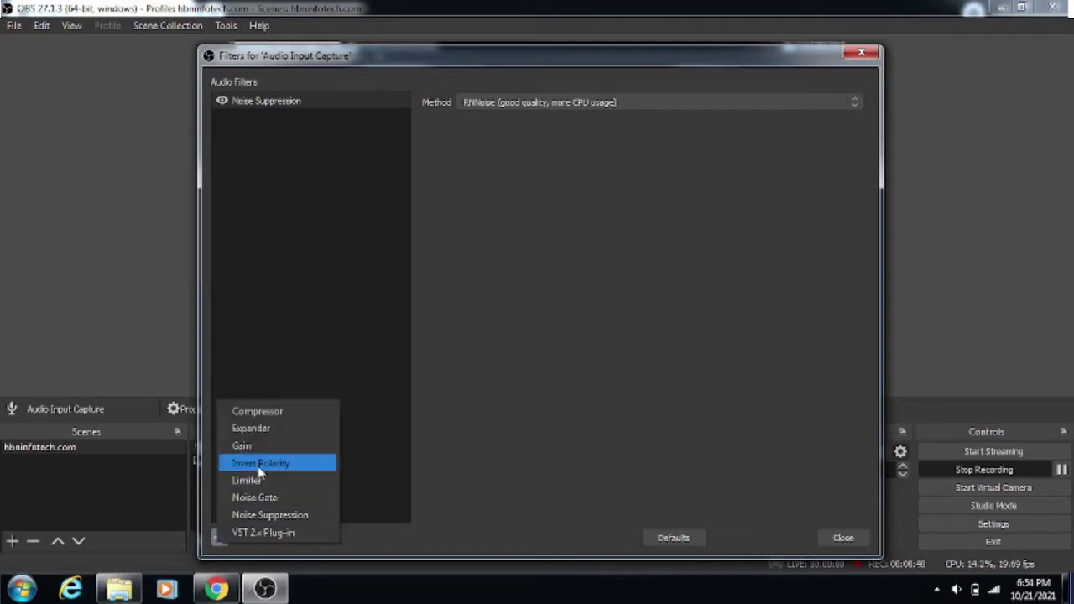
click(292, 498)
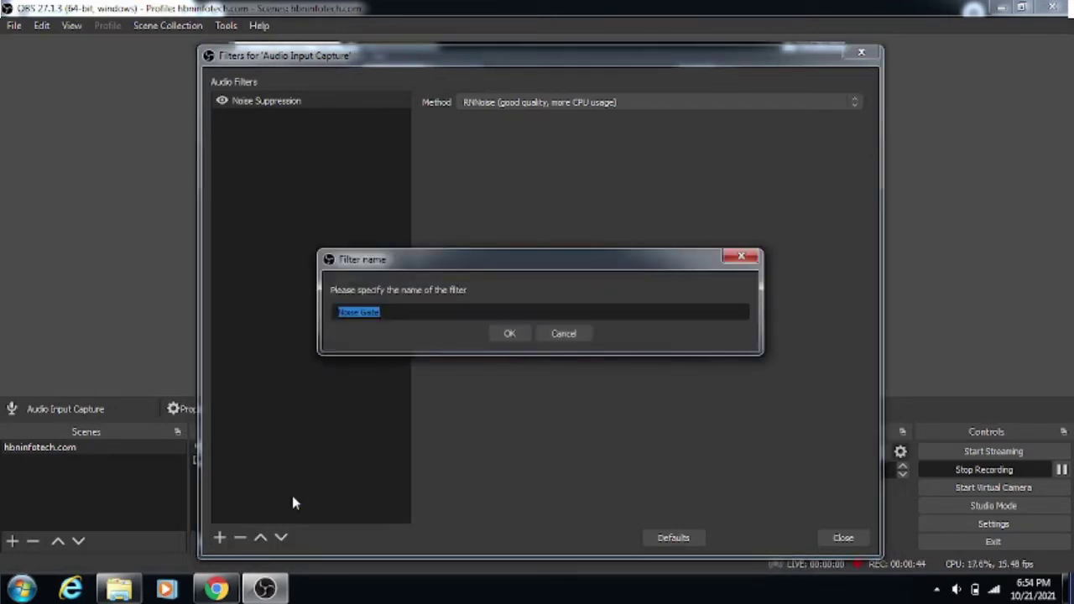
click(524, 334)
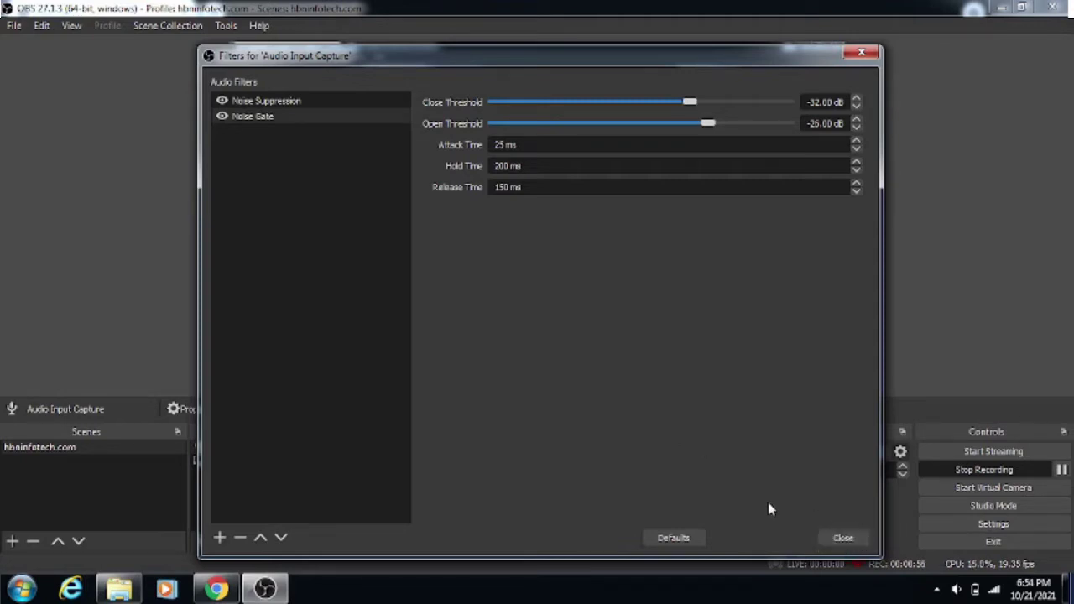
click(1045, 474)
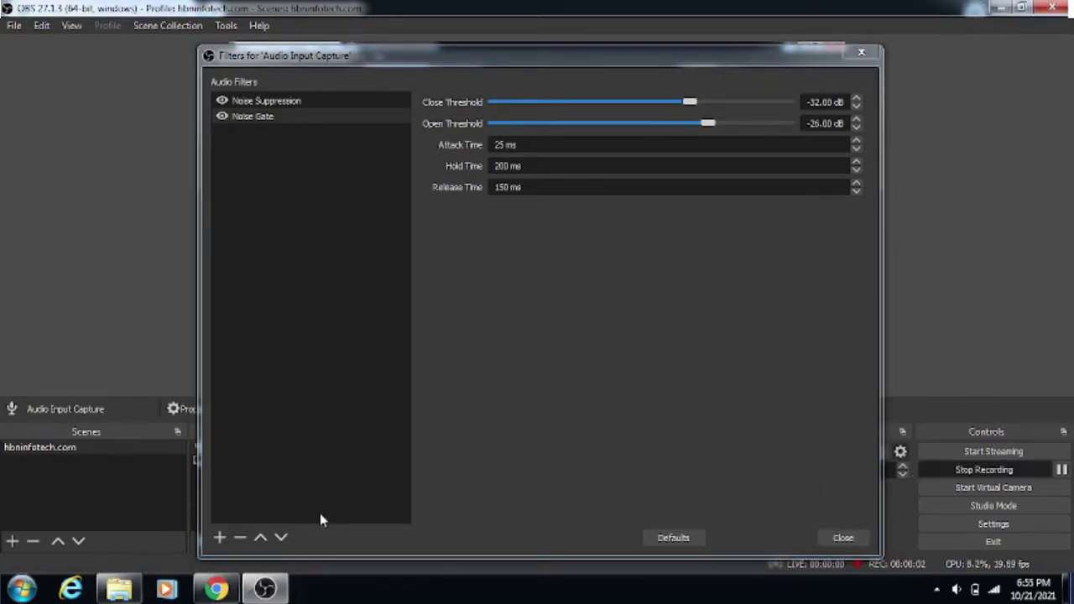
Step: Search Google for 'tdr vos slickeq' from the google.com homepage
click(220, 592)
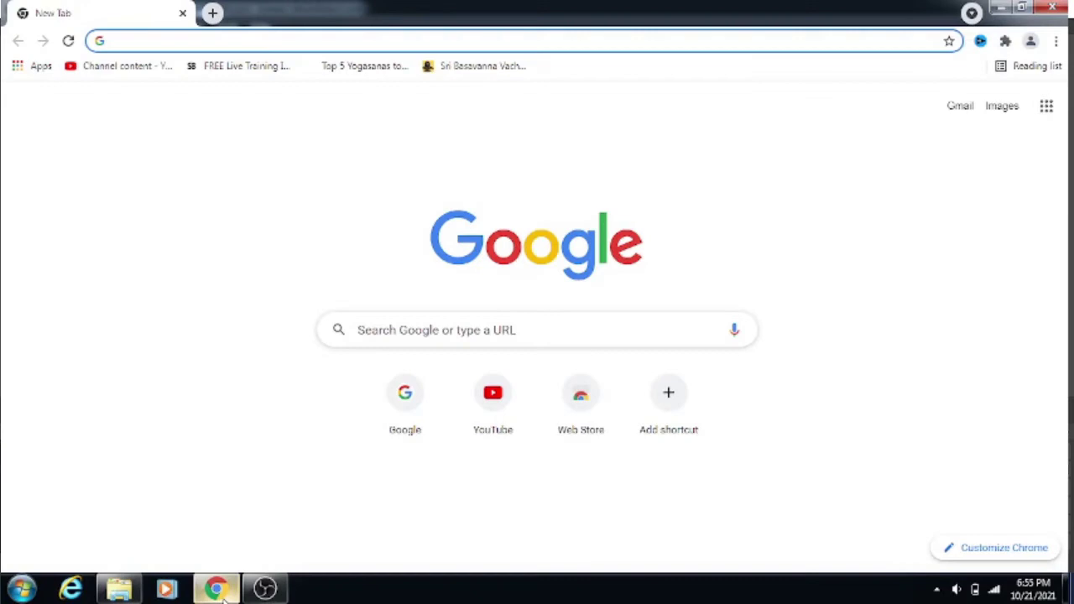
text(g)
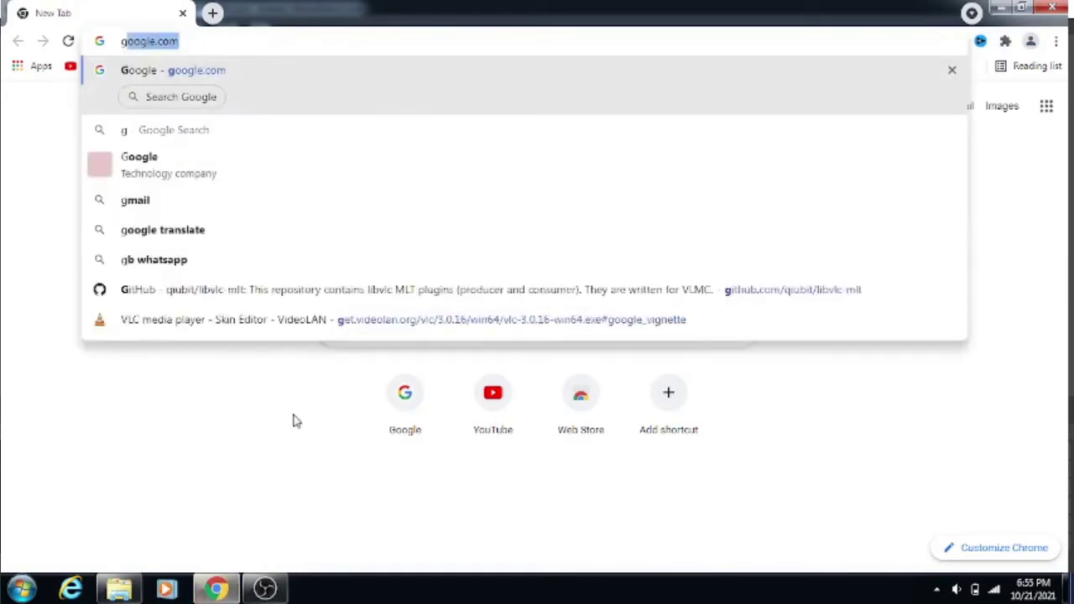
text(oogle.com)
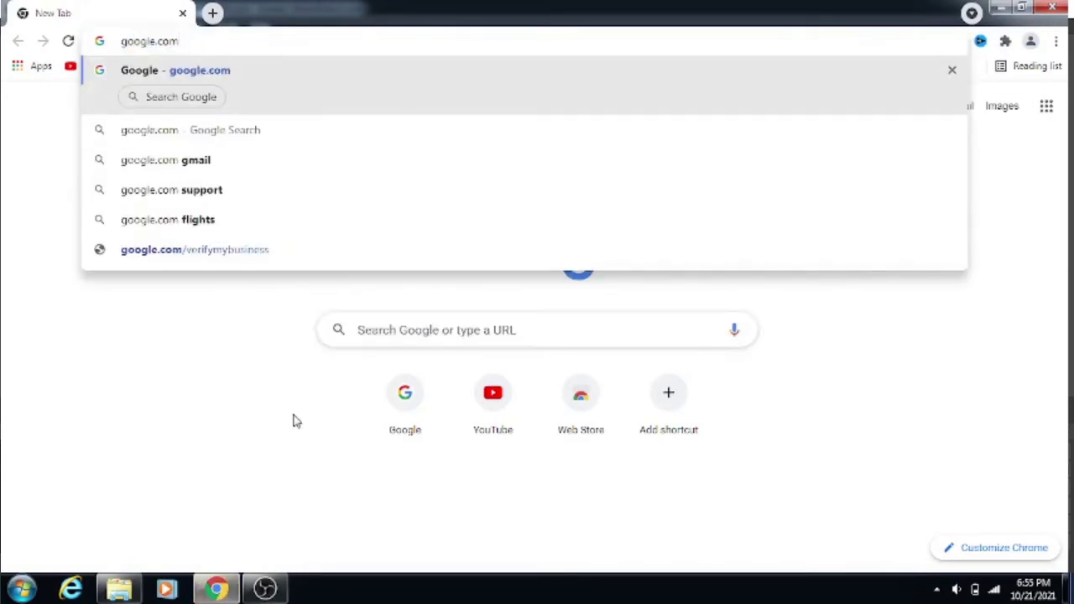
key(Return)
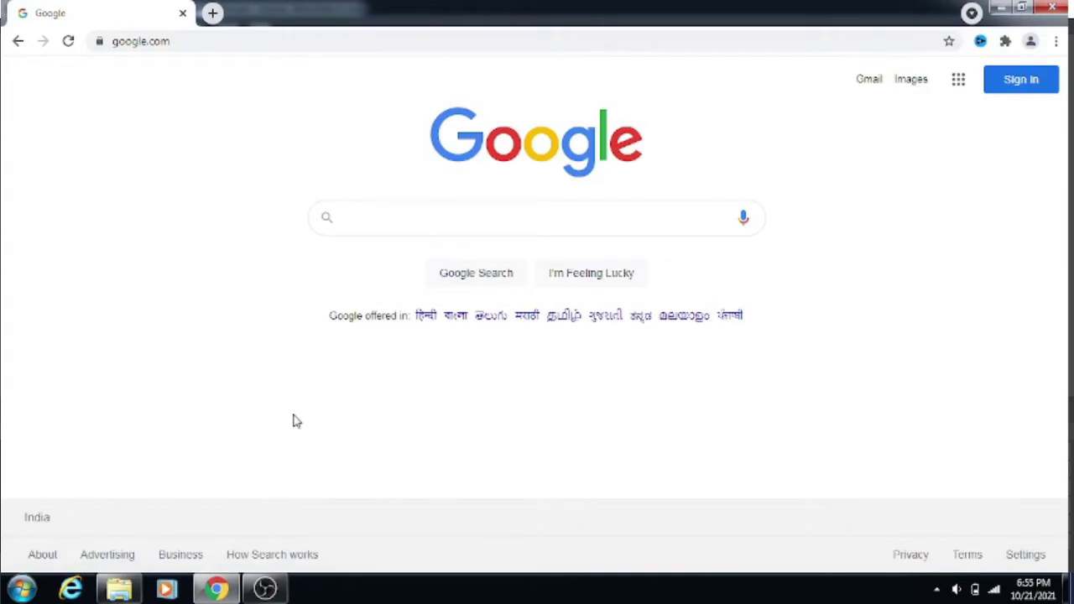
text(tdr)
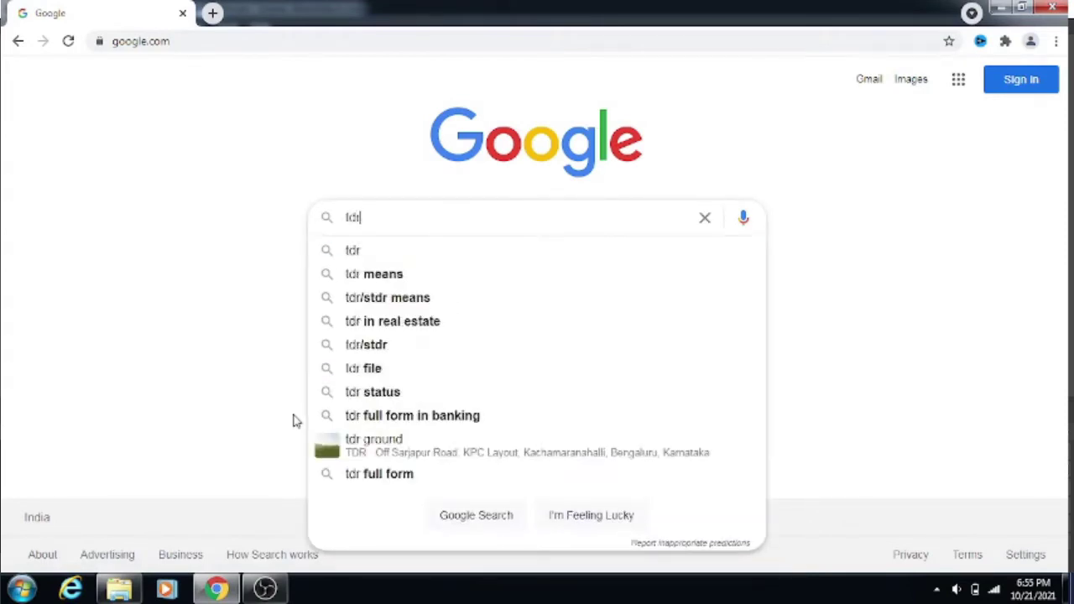
text( v)
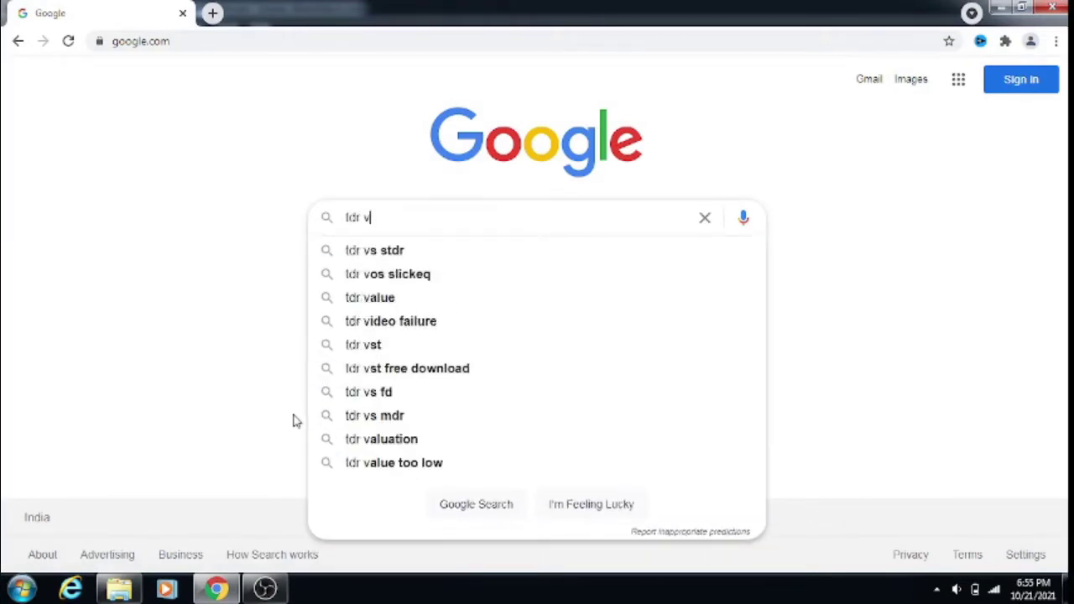
text(os)
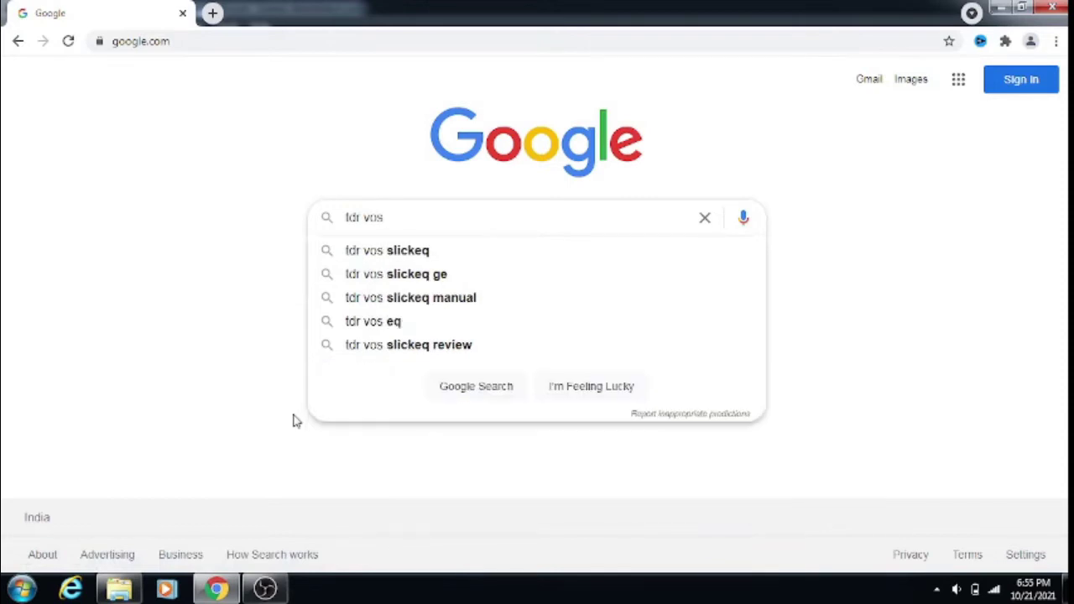
key(Down)
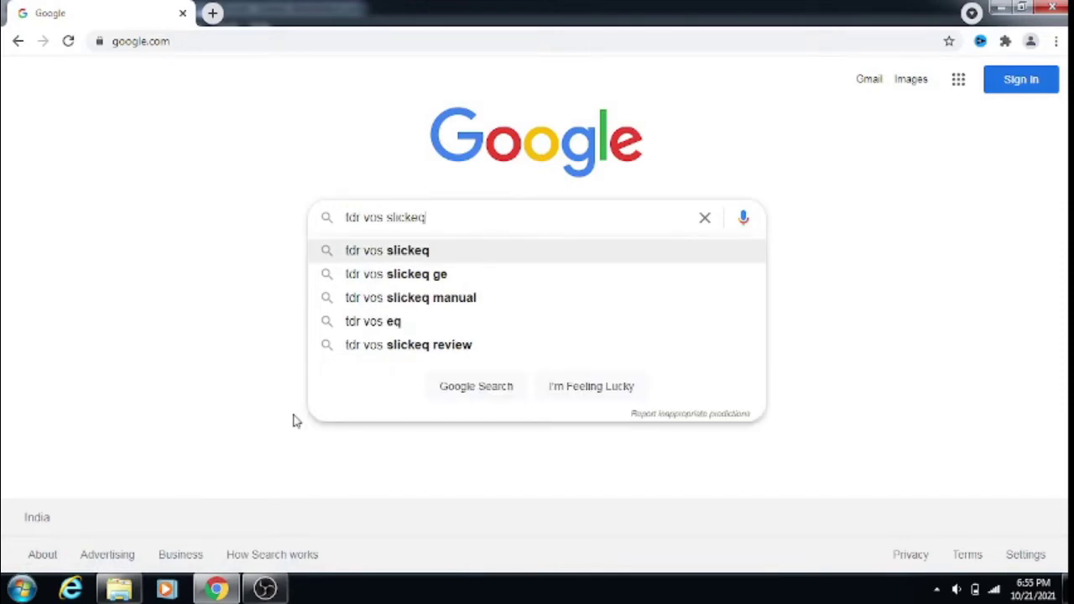
key(Return)
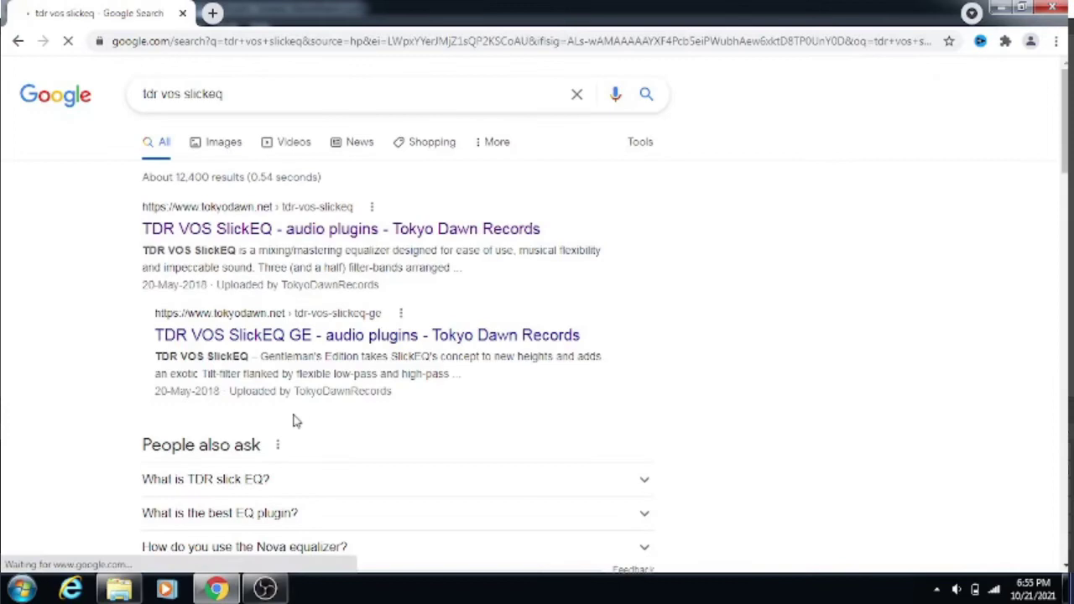
Step: Download the TDR VOS SlickEQ Windows installer zip from the Tokyo Dawn Records page
click(269, 236)
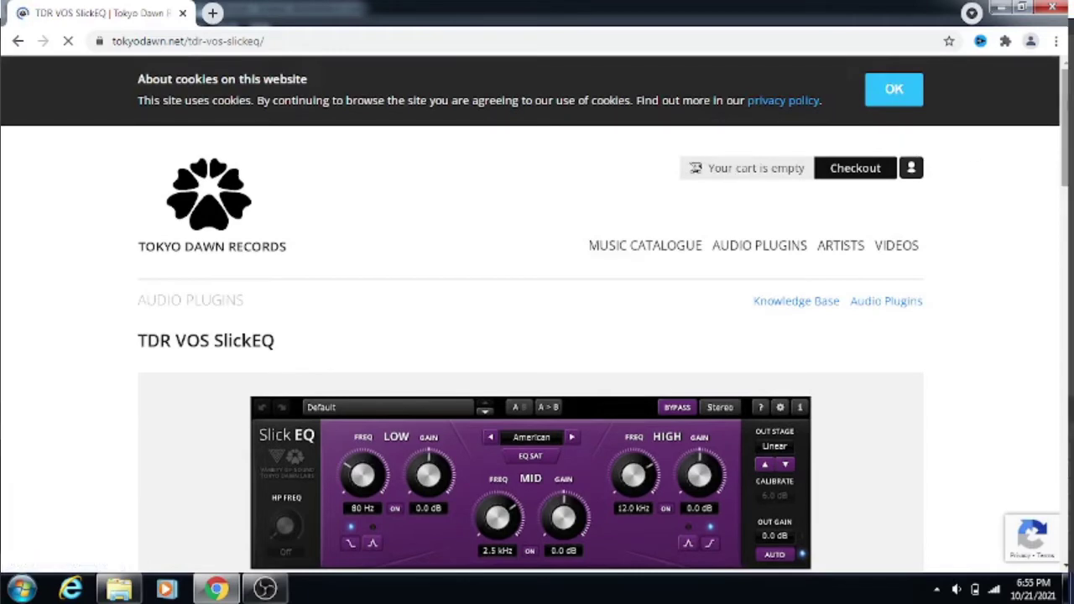
drag(1062, 84, 1063, 194)
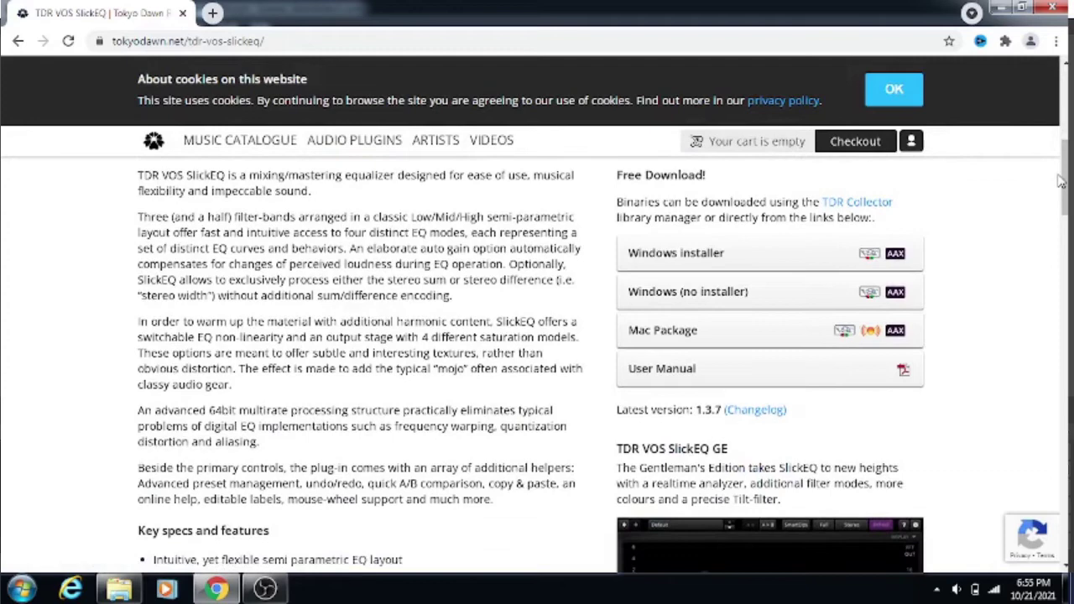
click(720, 262)
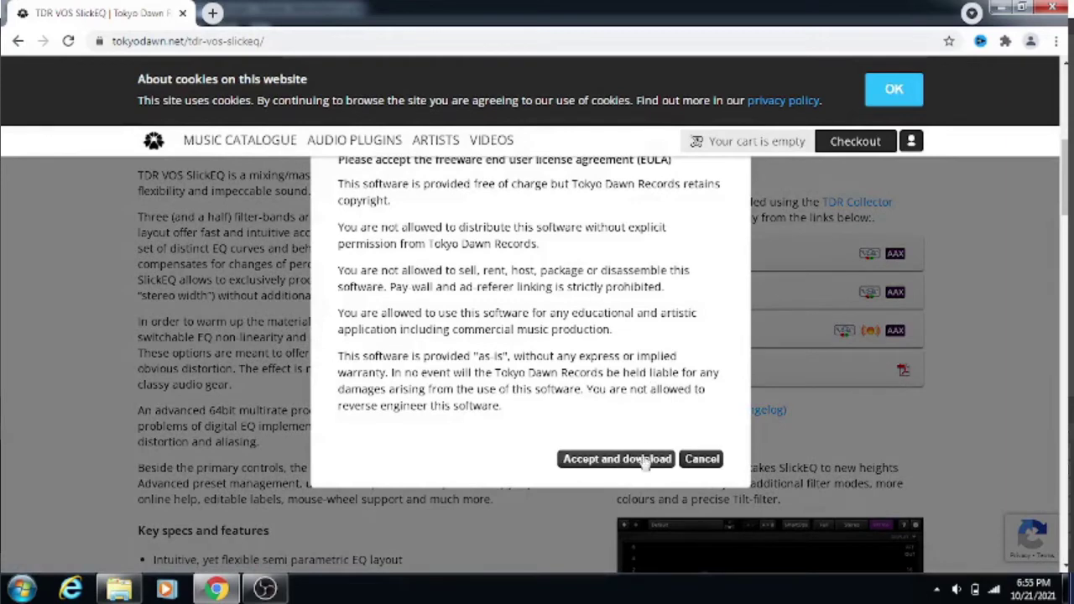
click(652, 463)
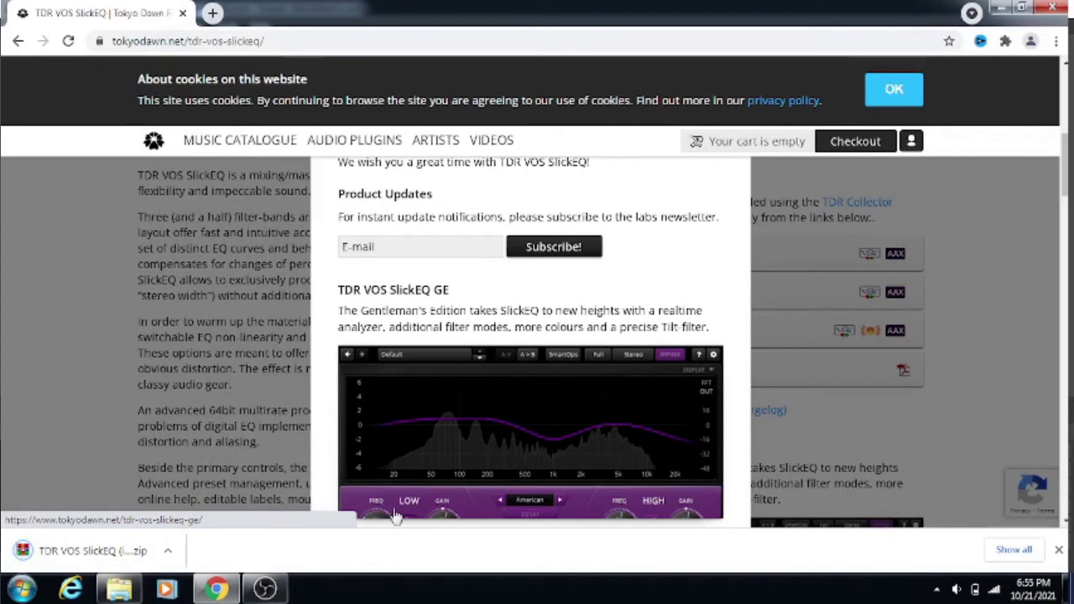
click(120, 593)
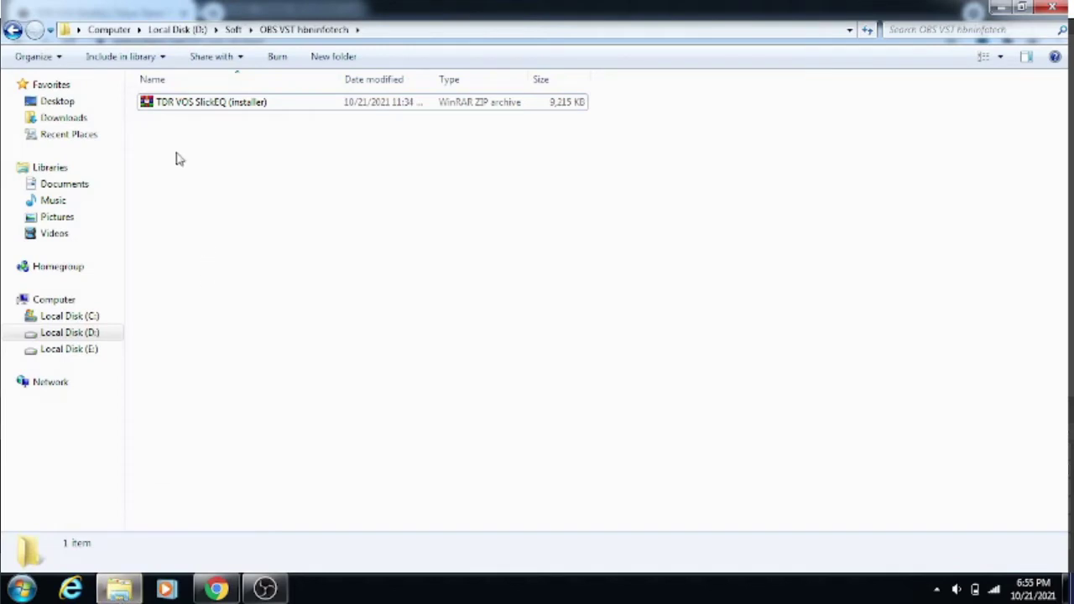
Step: Extract the SlickEQ zip into its own folder
right_click(204, 101)
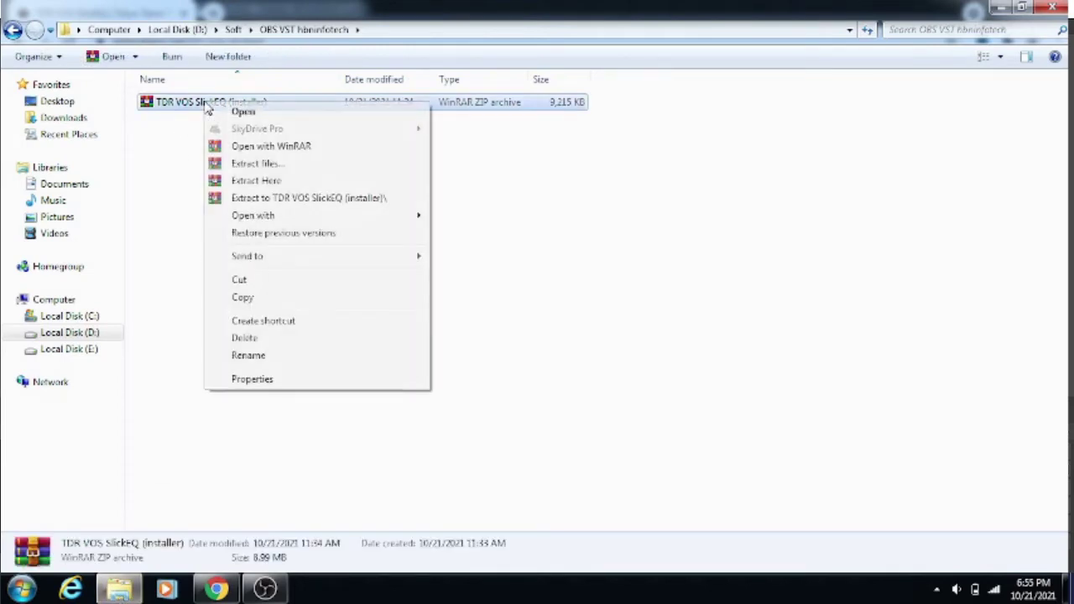
click(275, 166)
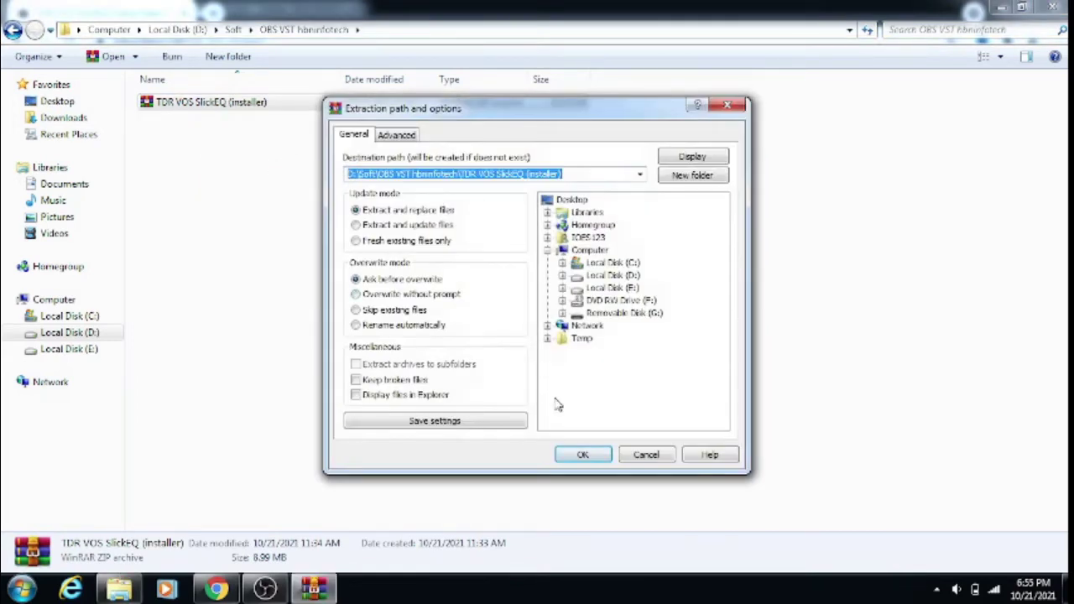
click(601, 461)
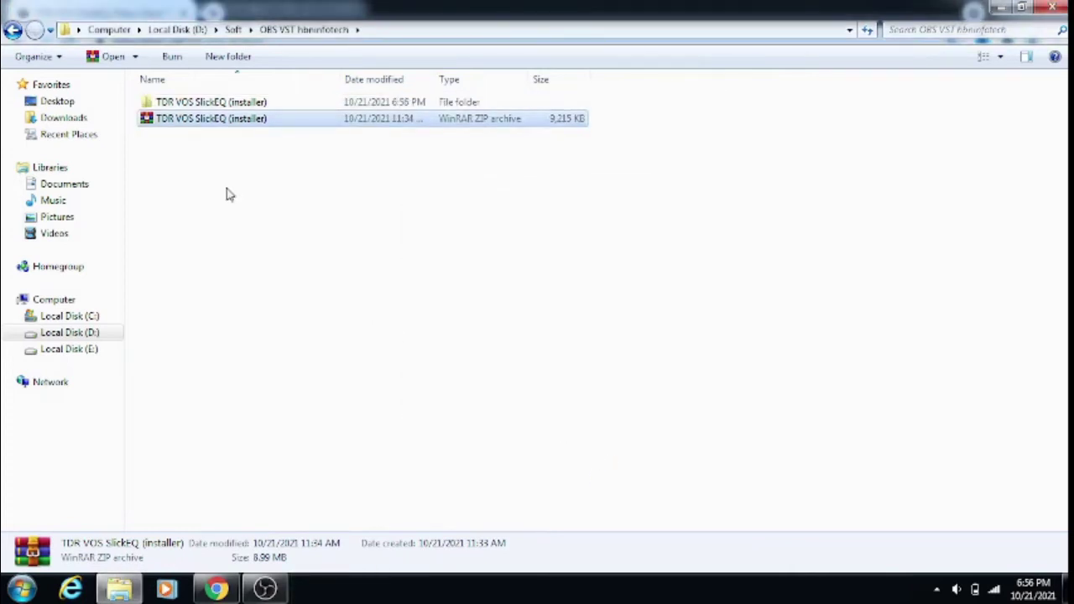
Step: Run the extracted SlickEQ setup program as administrator
double_click(207, 103)
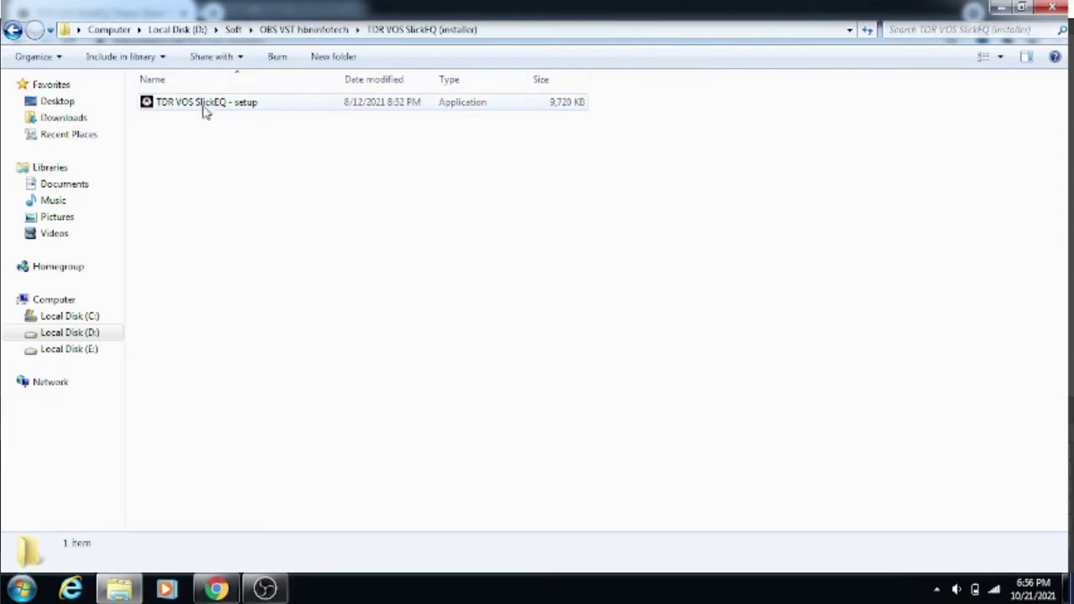
right_click(205, 108)
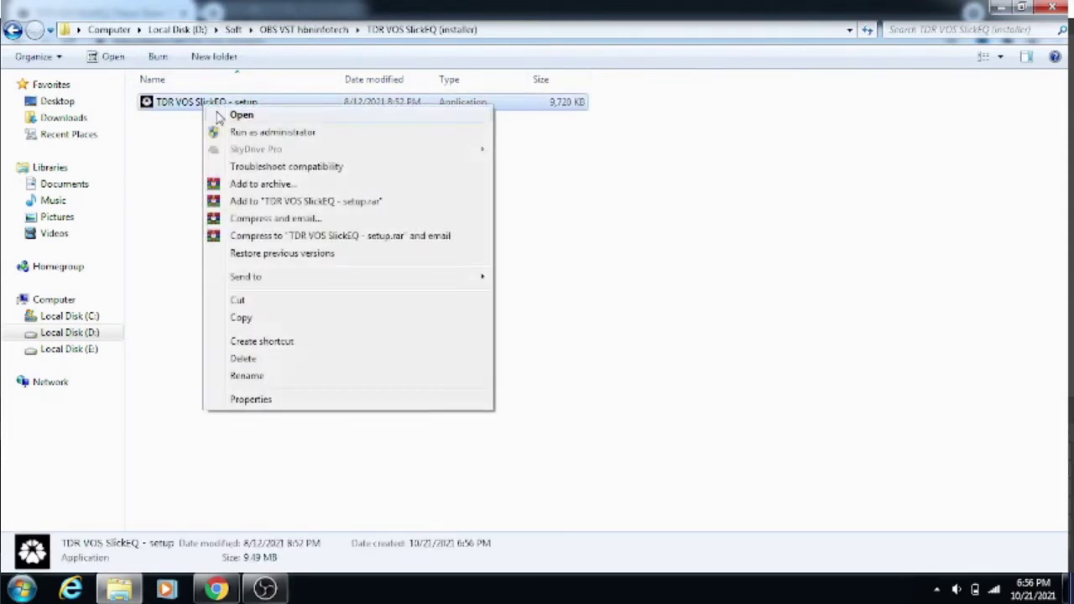
click(265, 134)
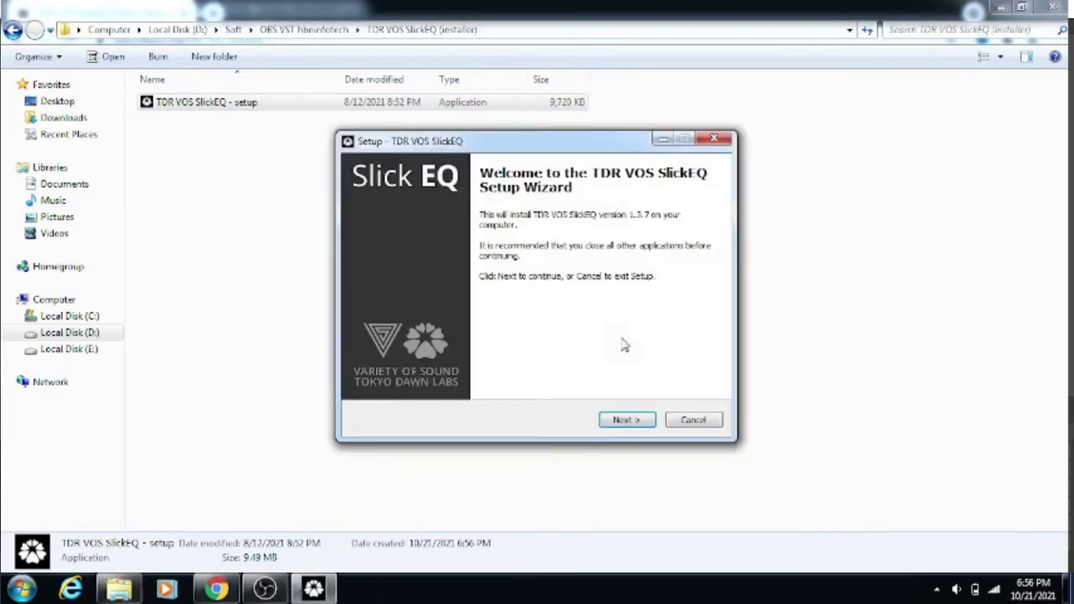
Step: Accept the SlickEQ licence, keeping the default install location and full component set
click(652, 424)
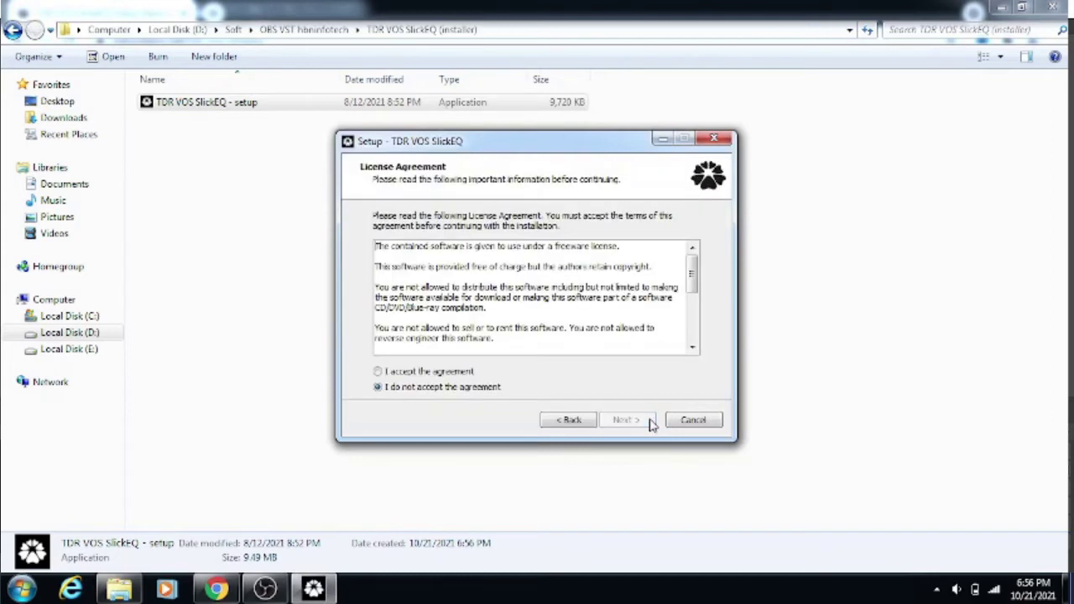
click(430, 373)
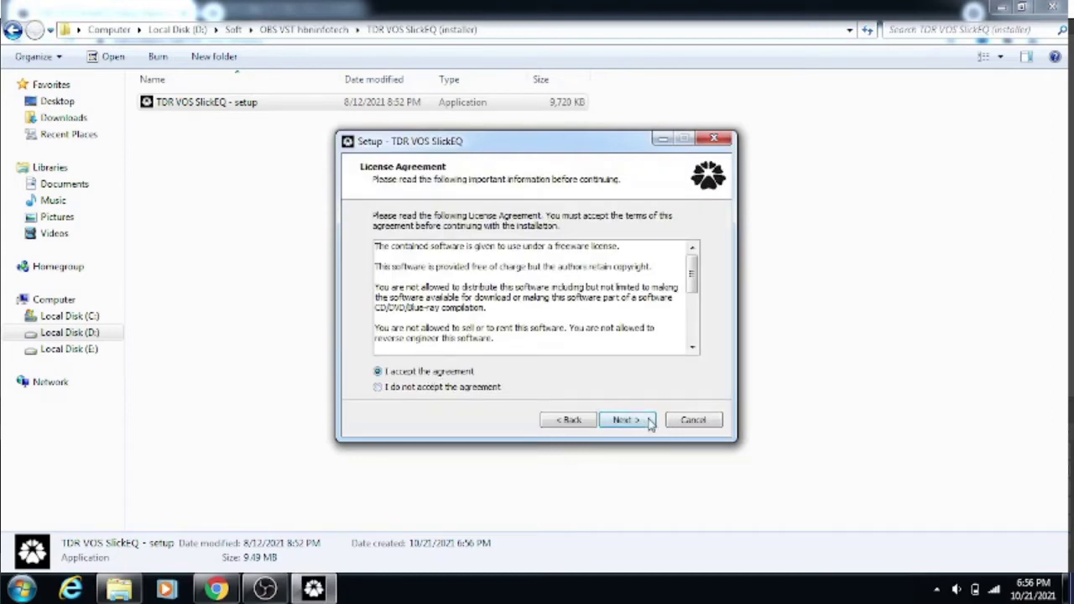
click(651, 424)
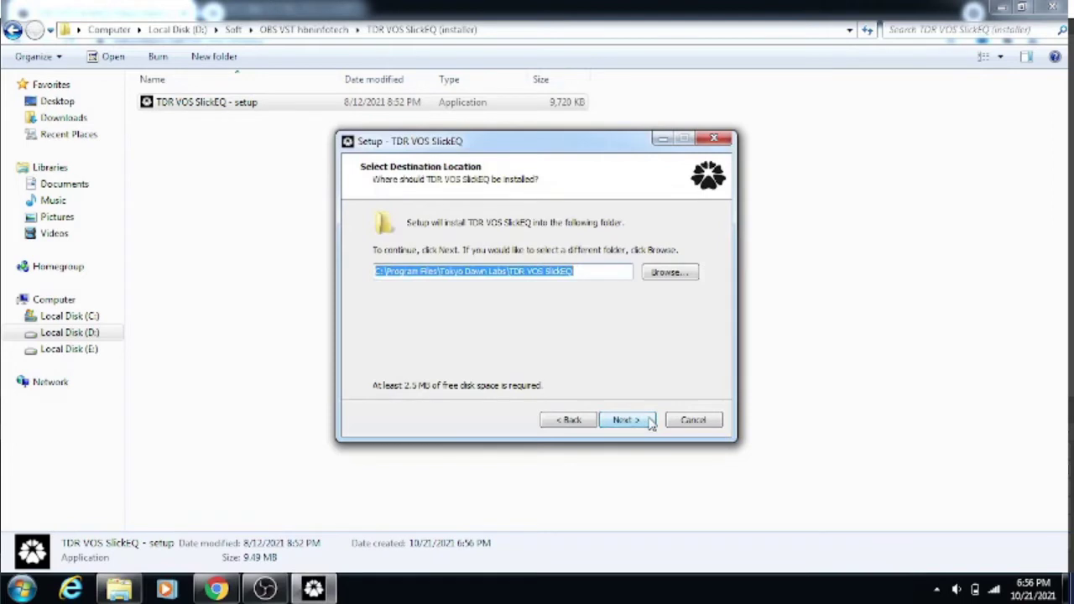
click(651, 424)
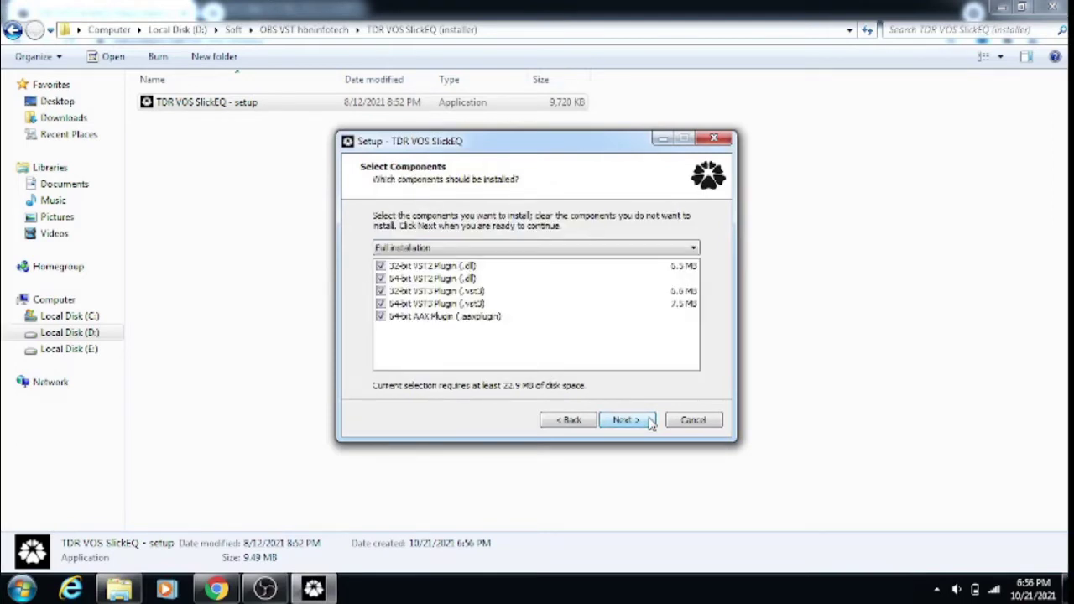
click(651, 424)
Step: Keep default VST2, VST3, AAX and Start Menu folders, then install and finish
click(651, 424)
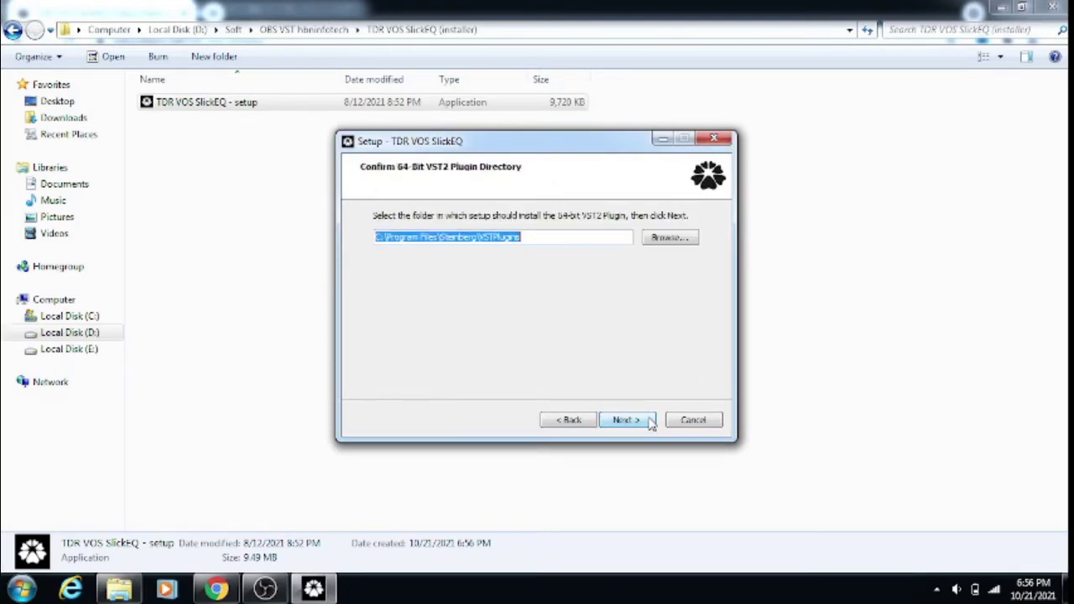
click(651, 424)
click(652, 424)
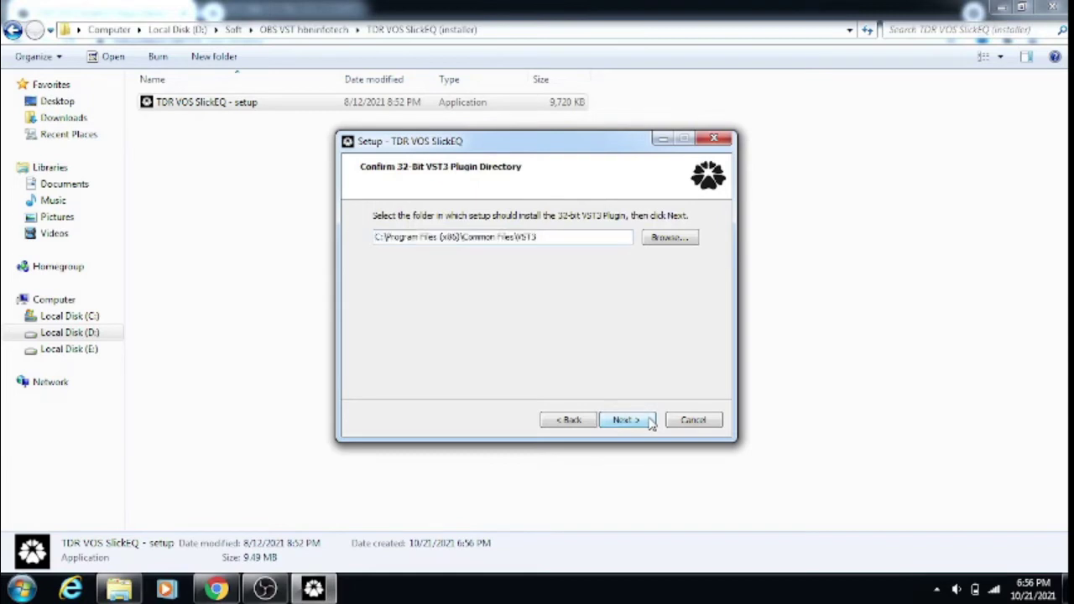
click(651, 424)
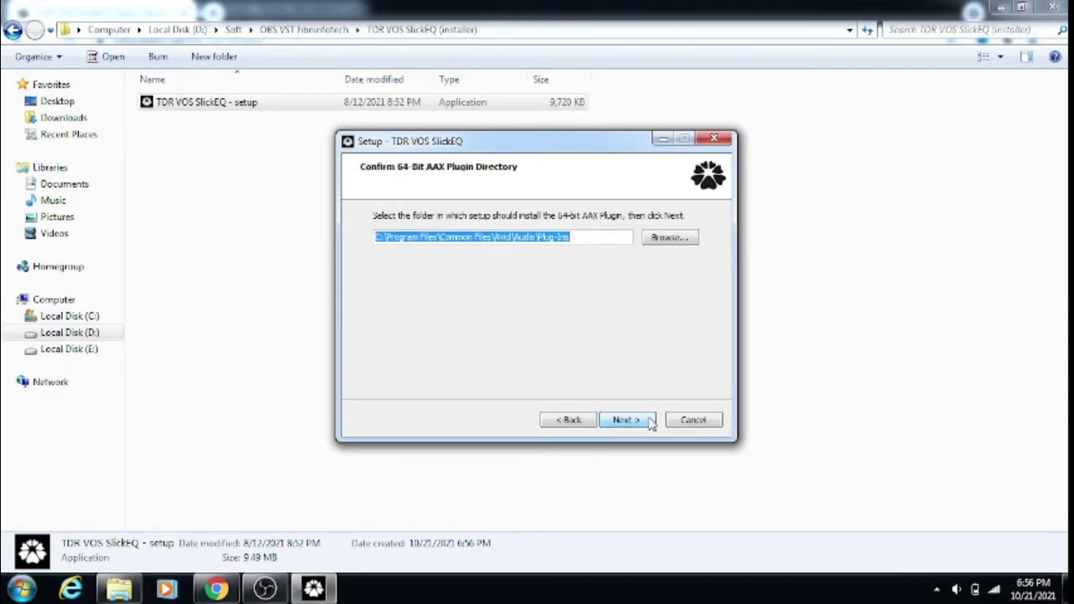
click(652, 424)
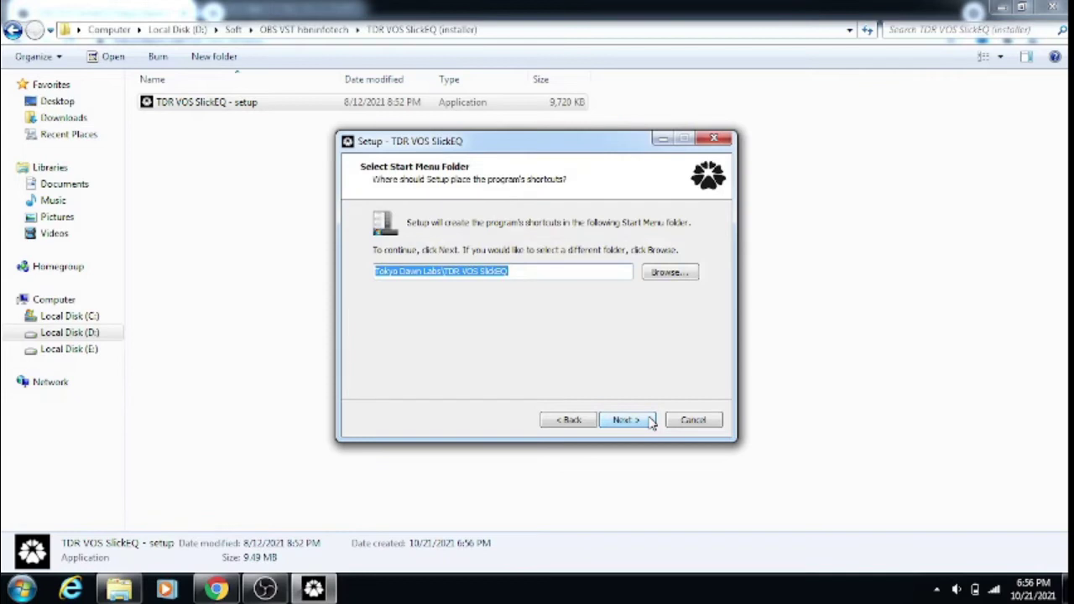
click(651, 424)
click(651, 424)
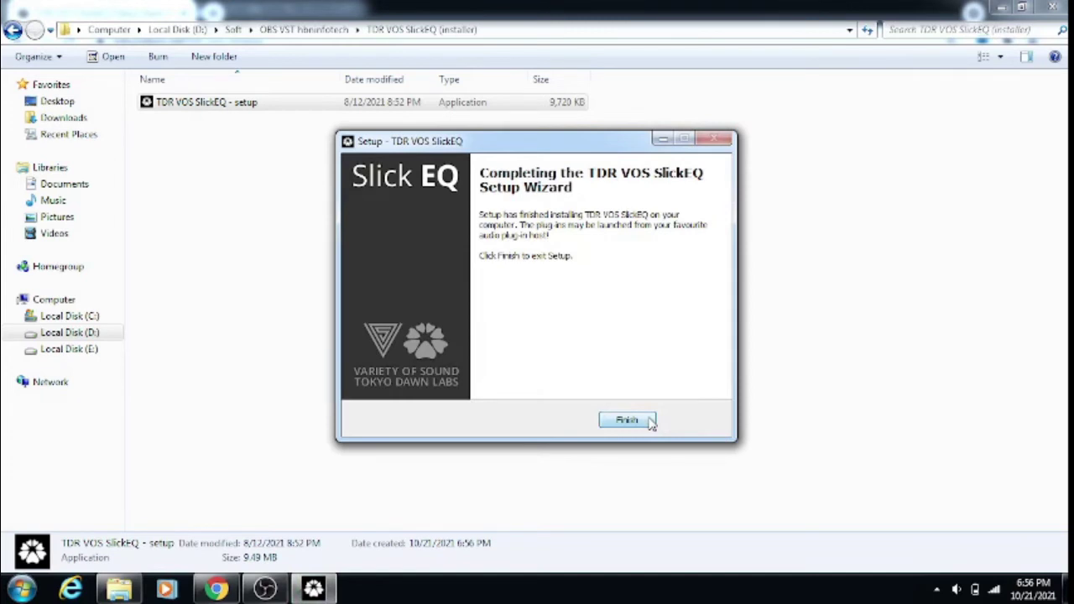
click(651, 424)
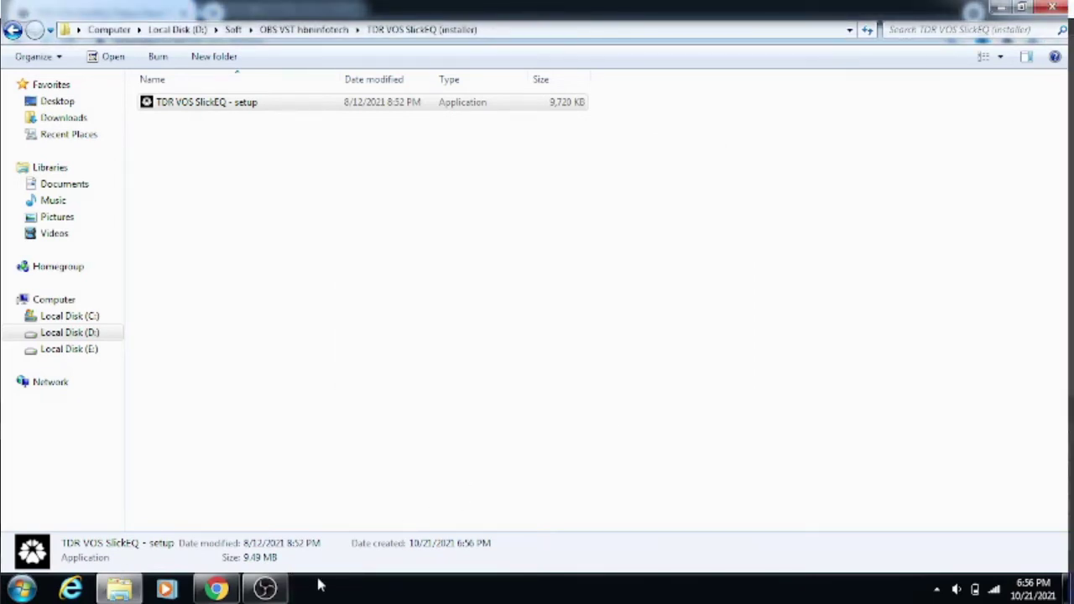
Step: Add a VST 2.x Plug-in filter below Noise Gate loaded with TDR VOS SlickEQ
click(283, 591)
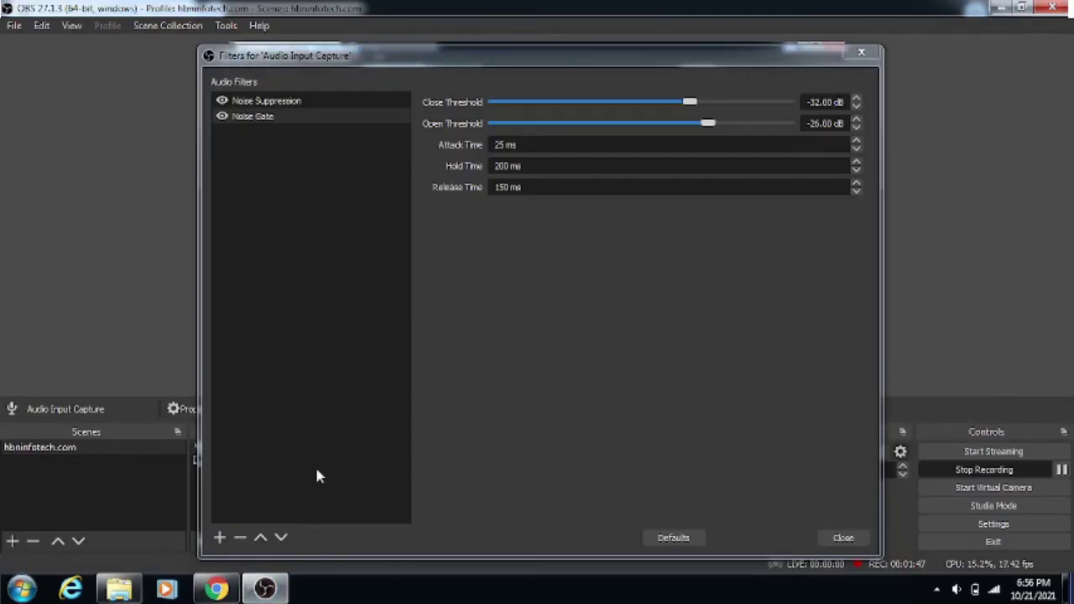
click(220, 538)
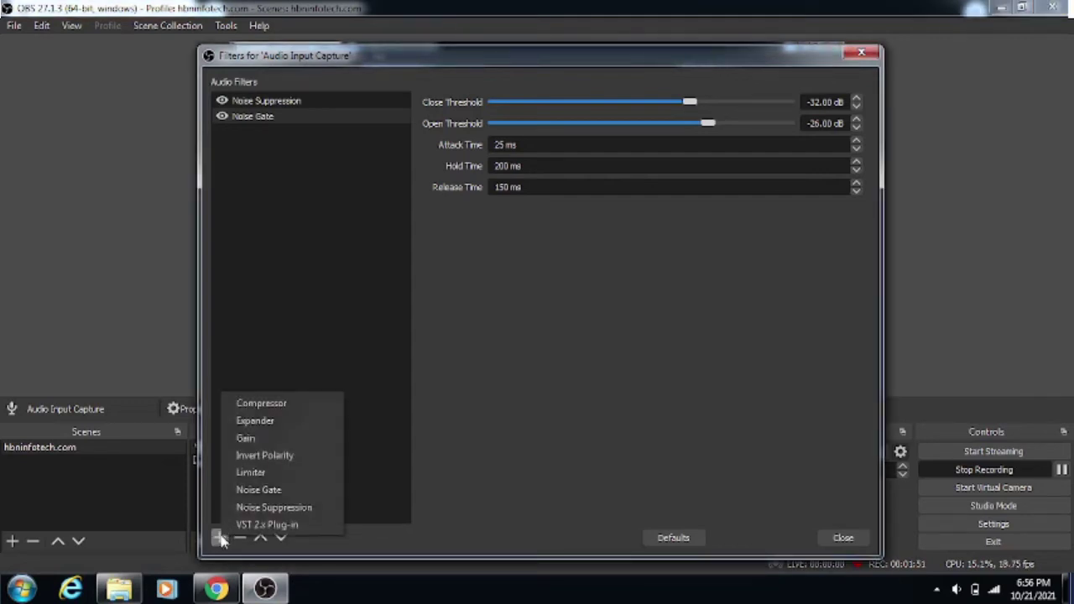
click(319, 526)
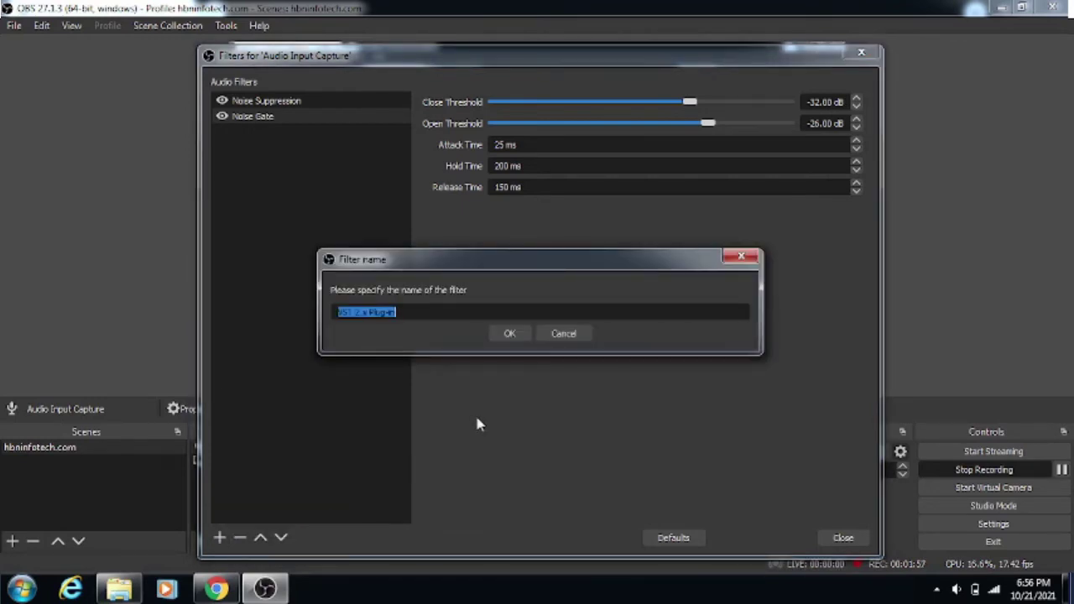
click(510, 334)
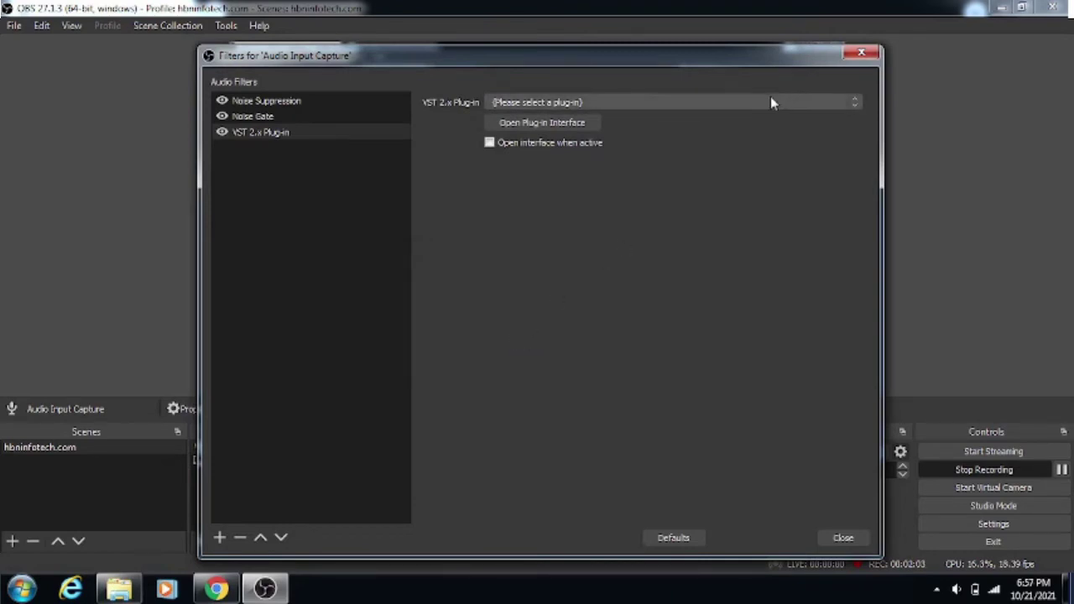
click(854, 104)
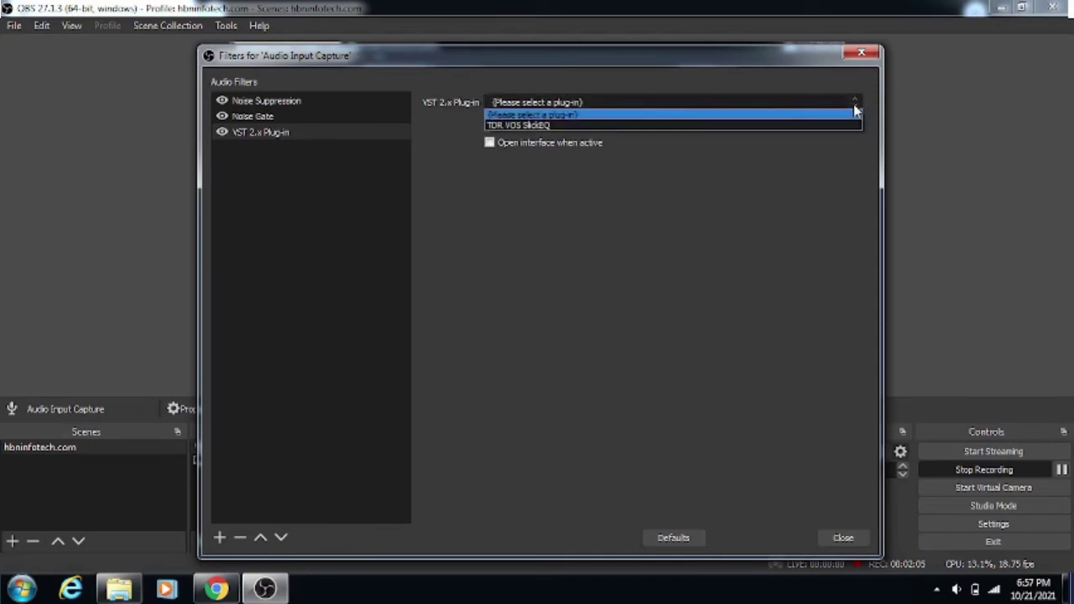
click(765, 126)
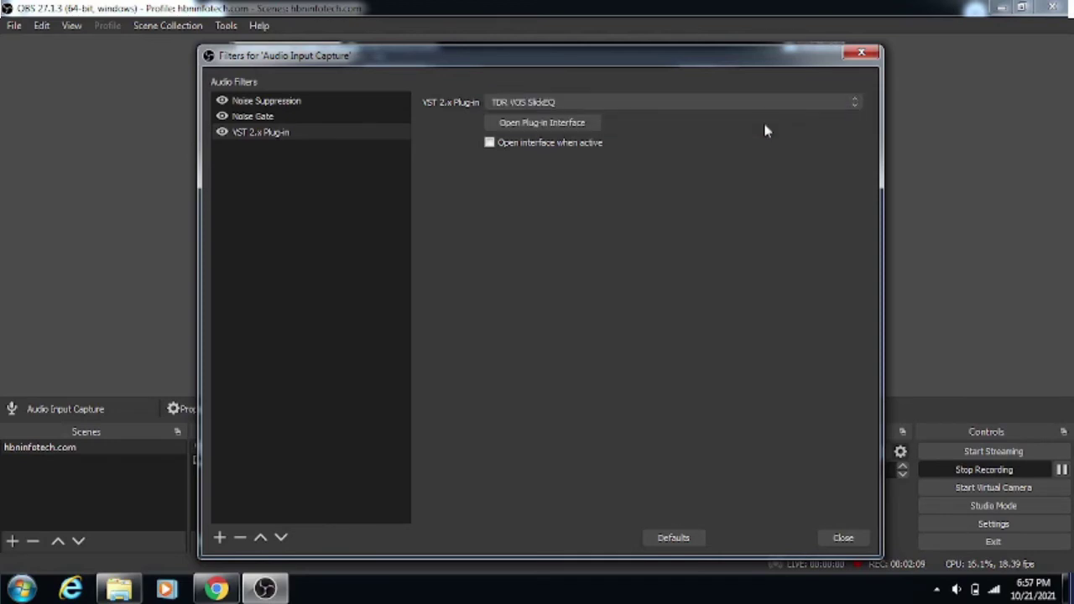
Step: Load the Millenium 4.8kHz preset in the SlickEQ plugin window, then close it
click(595, 123)
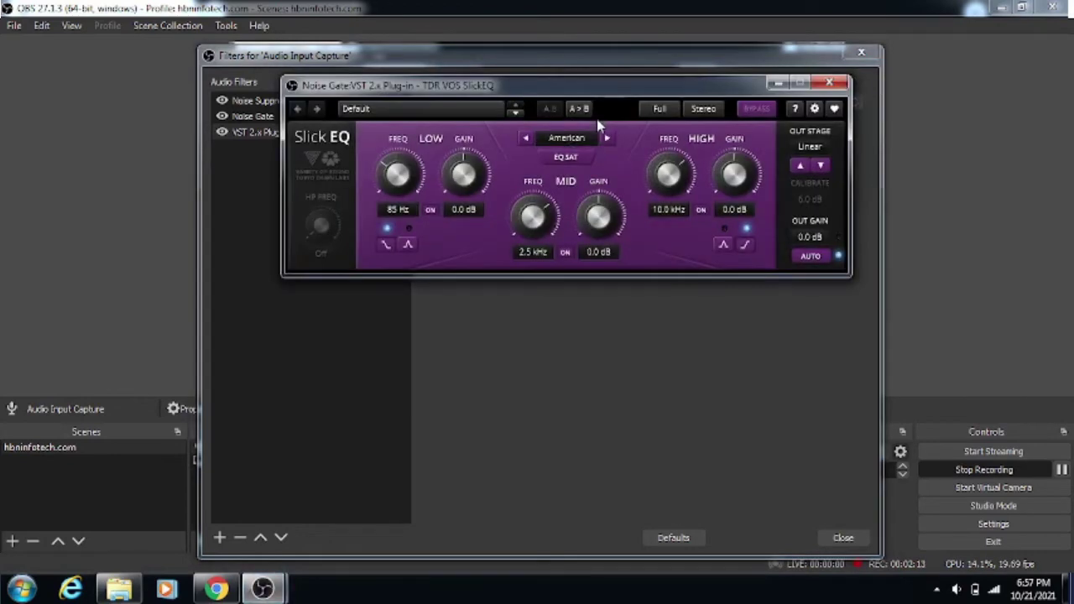
click(493, 109)
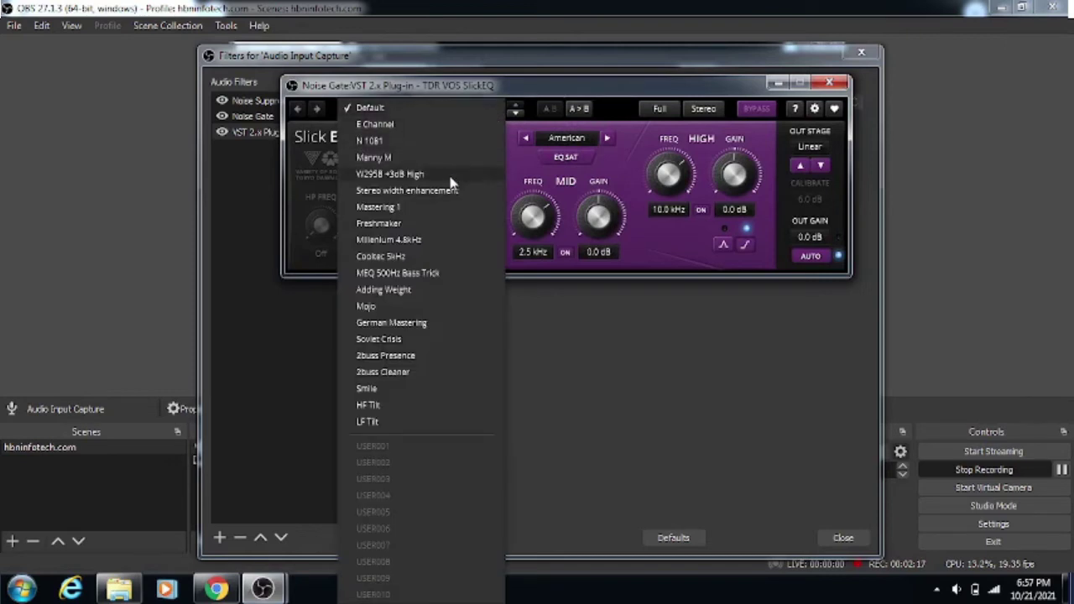
click(433, 241)
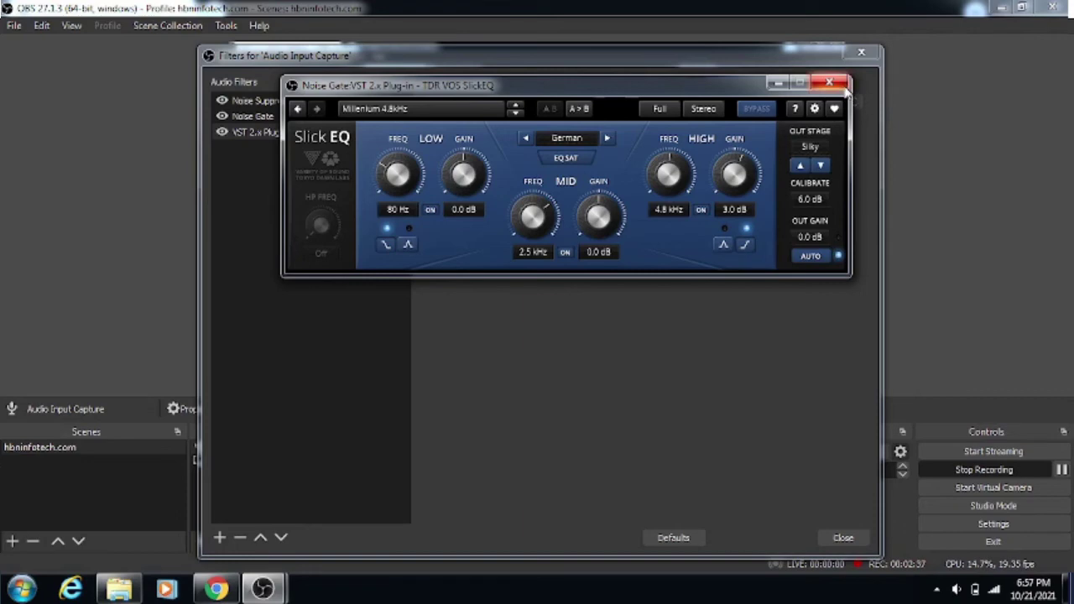
click(843, 84)
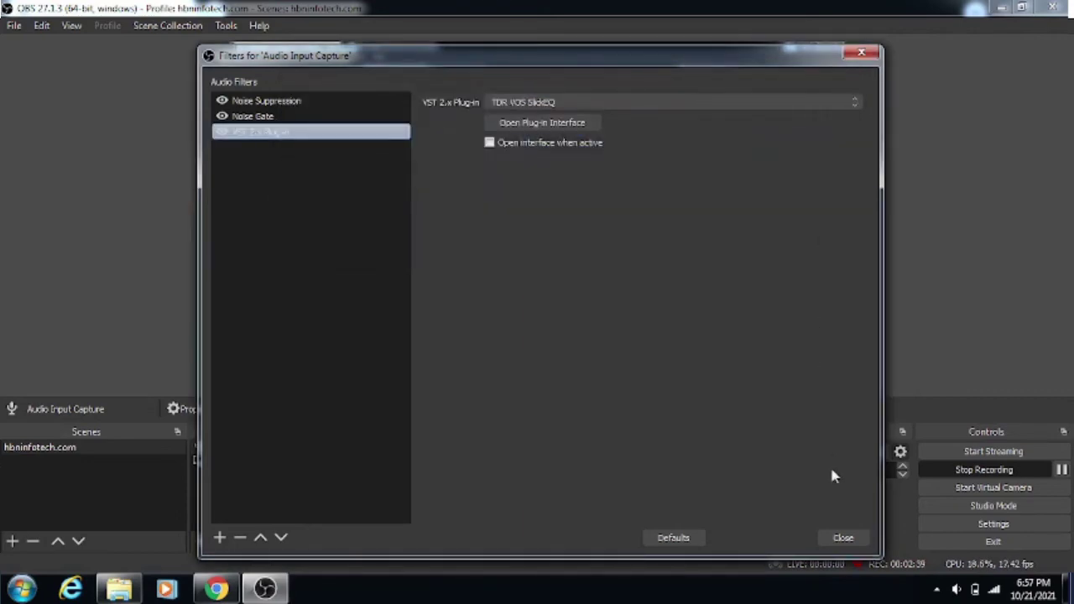
Step: Close the Audio Input Capture filters window to return to OBS's main view
click(845, 541)
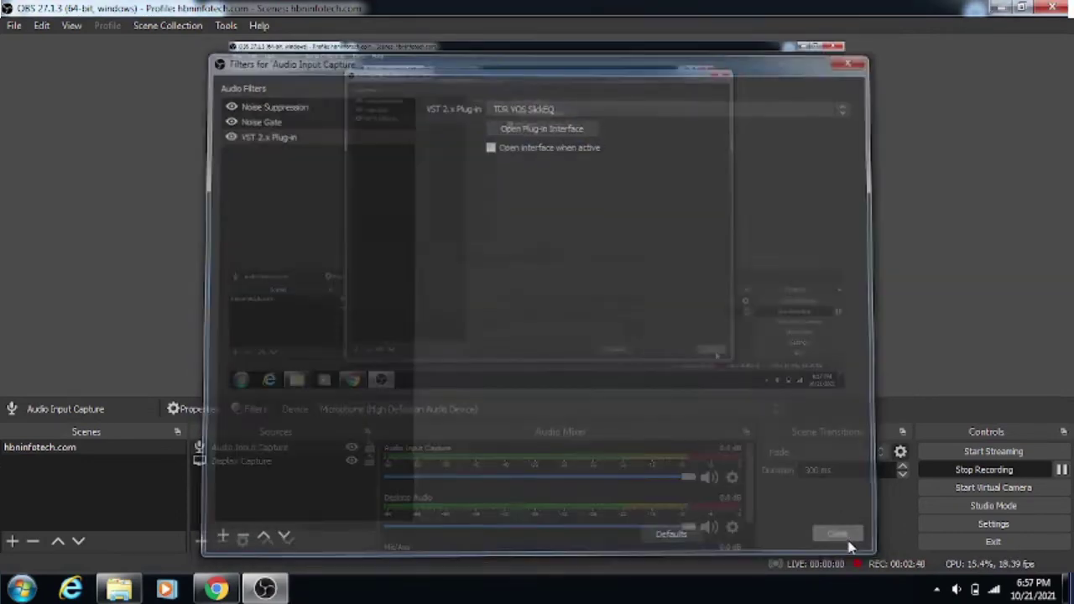